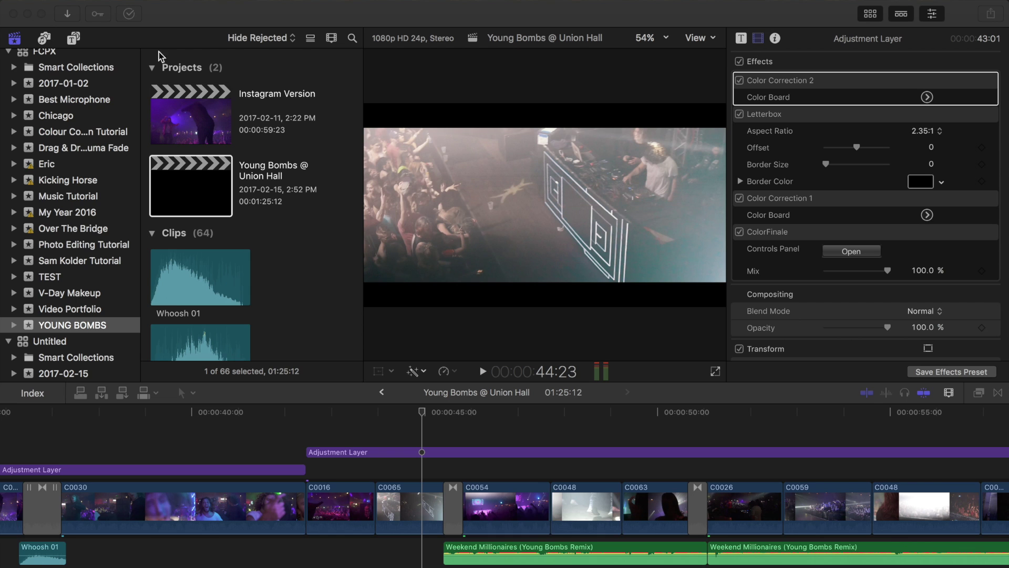
# Hide the library browser, play a few seconds, and select the first Weekend Millionaires music clip.
pyautogui.click(423, 413)
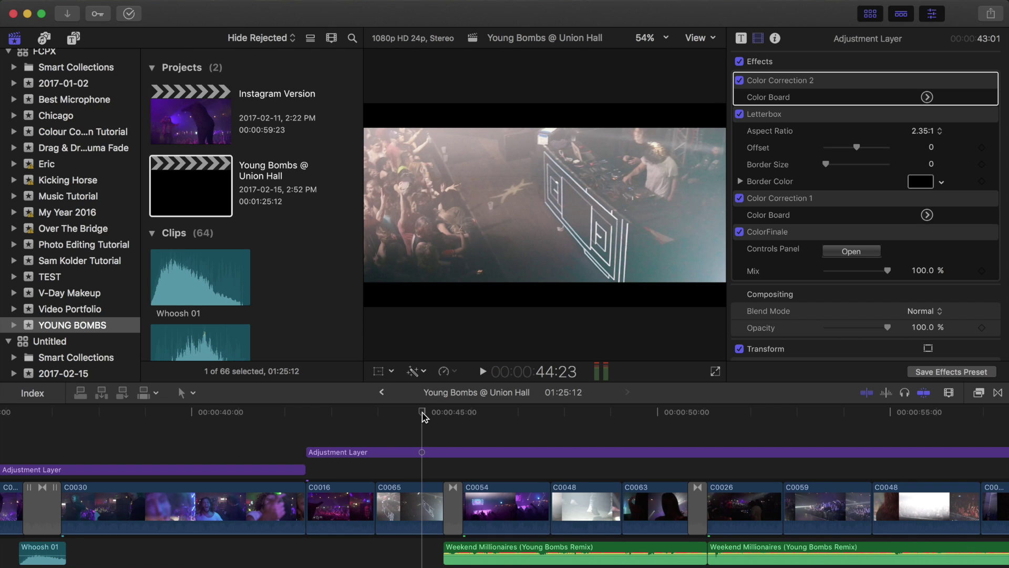
pyautogui.click(870, 14)
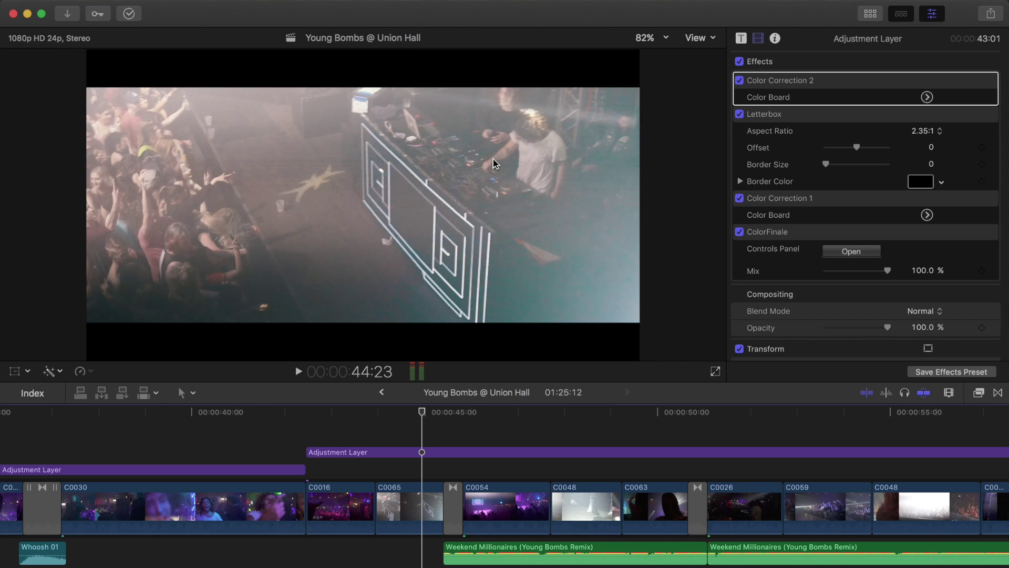
pyautogui.press('space')
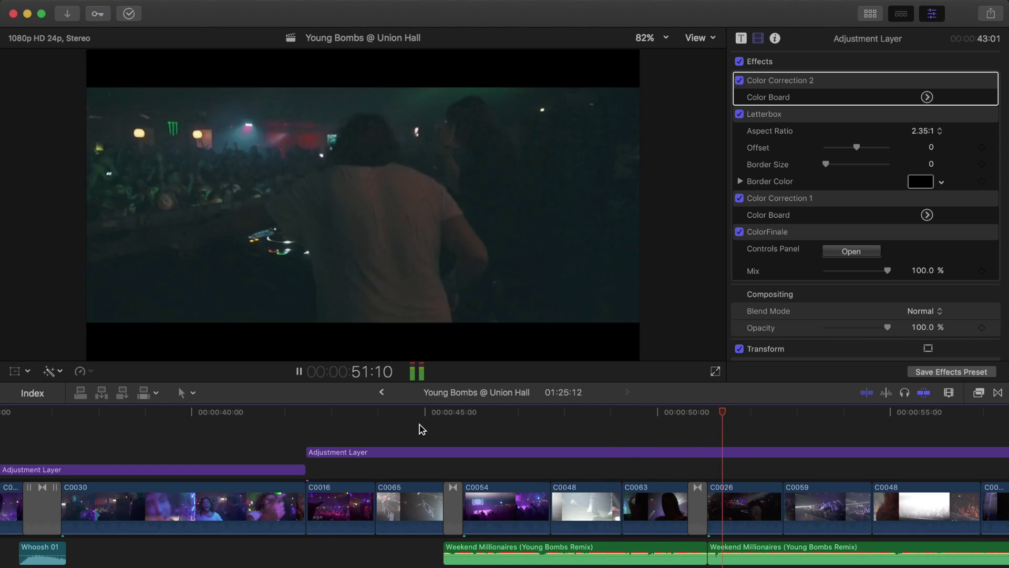
pyautogui.press('space')
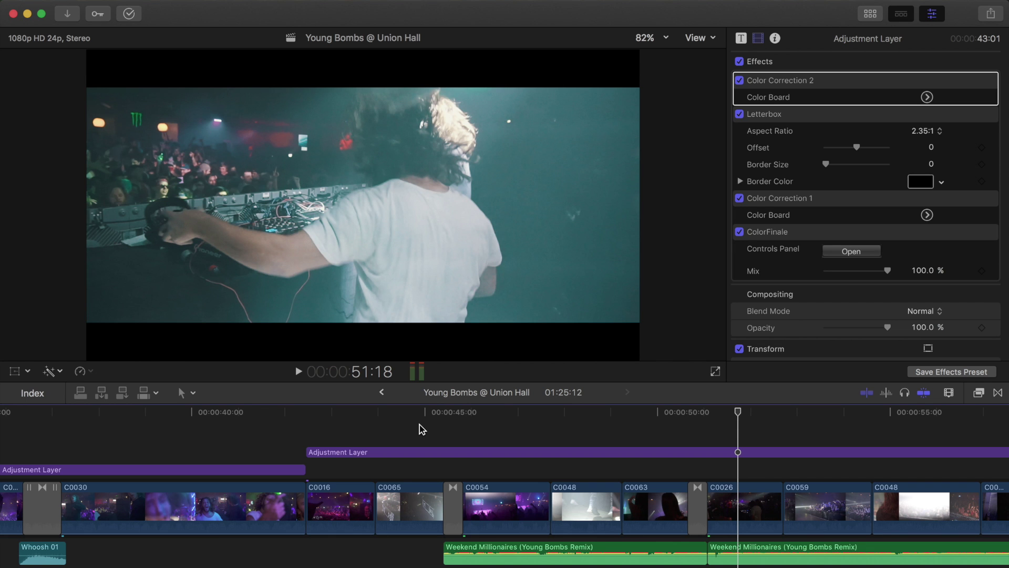
pyautogui.click(549, 551)
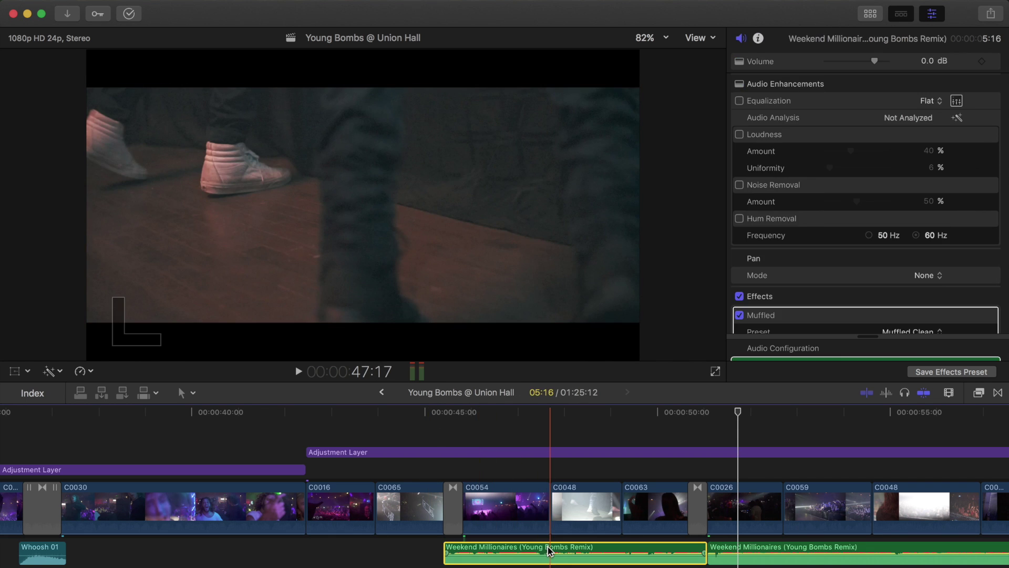
# Move the playhead to about 47:17 and switch the side browser to Effects.
pyautogui.click(550, 413)
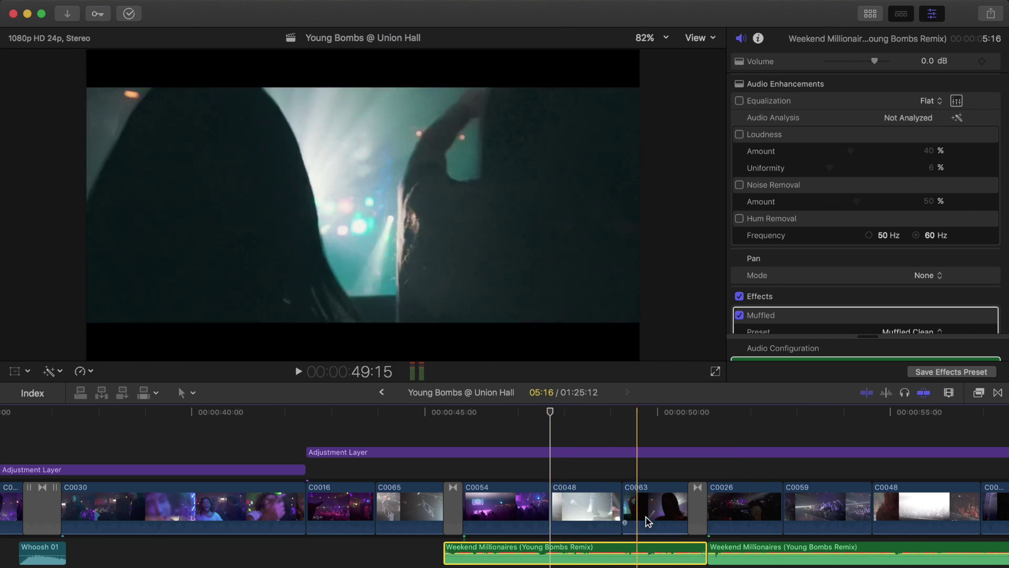
pyautogui.click(999, 394)
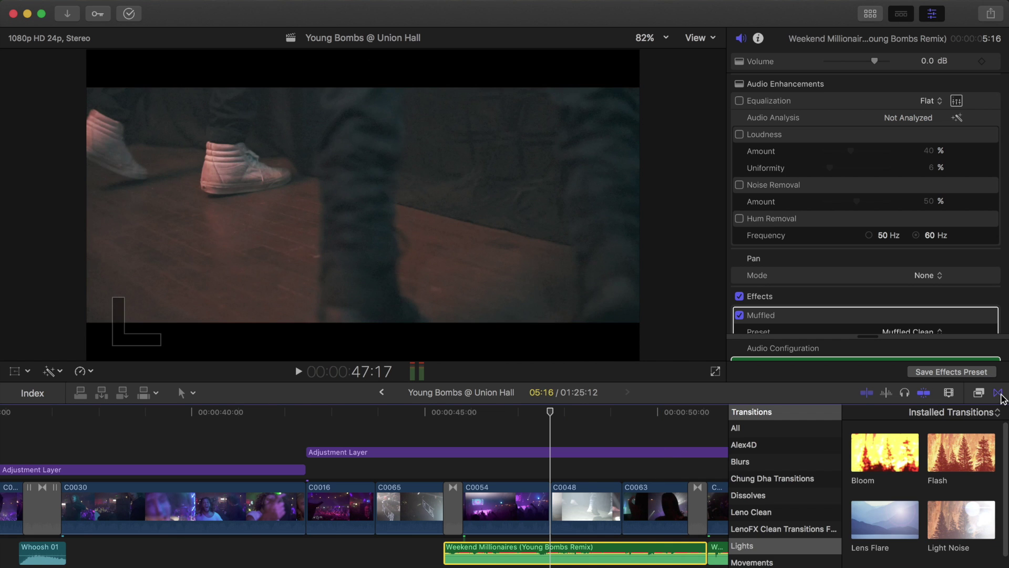
pyautogui.scroll(-5, 765, 492)
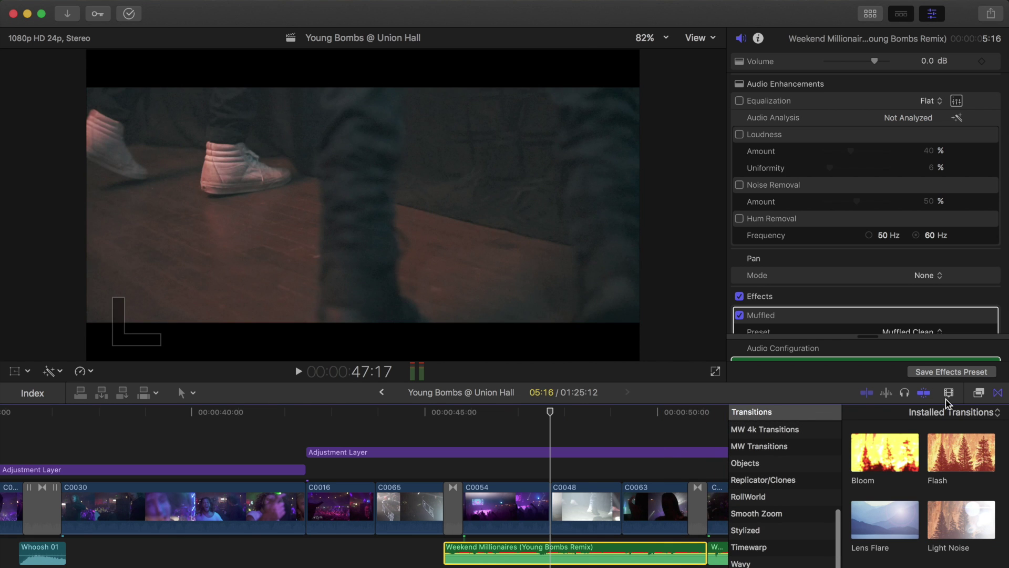
pyautogui.click(979, 392)
# List all audio effects and select the Muffled effect.
pyautogui.scroll(-6, 770, 547)
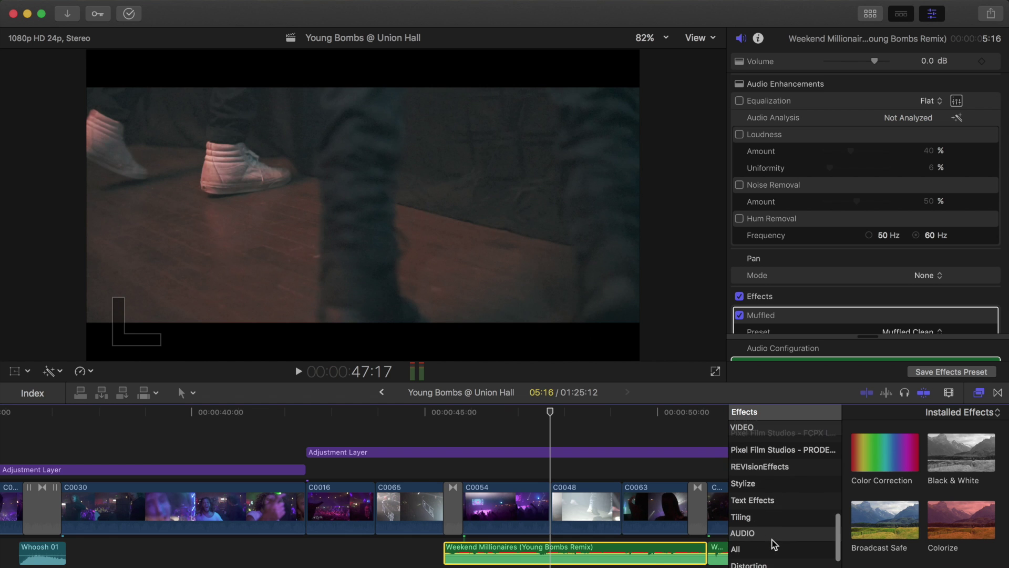
pyautogui.click(771, 542)
pyautogui.scroll(-10, 892, 506)
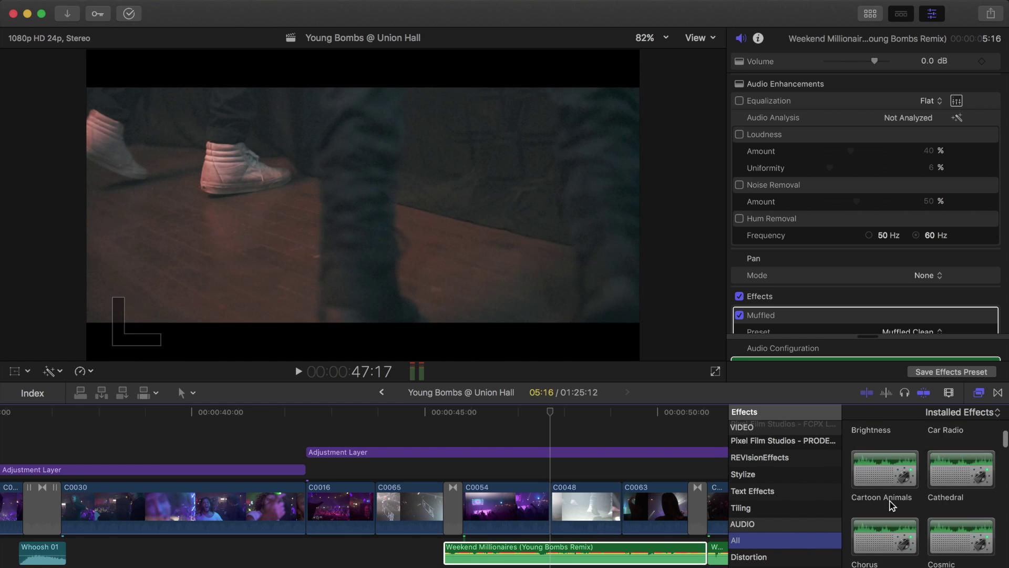
pyautogui.scroll(-6, 892, 506)
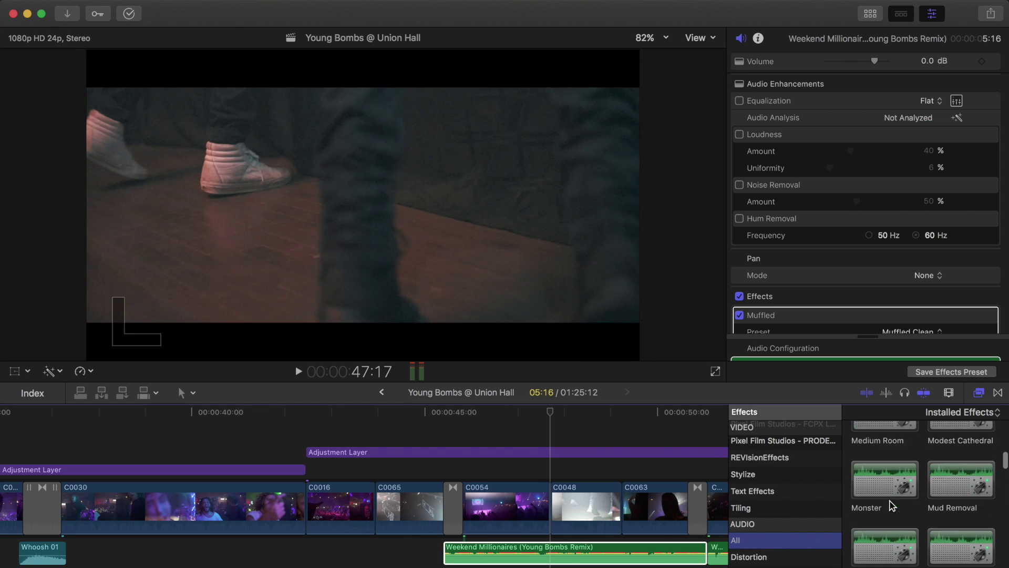
pyautogui.scroll(-1, 892, 506)
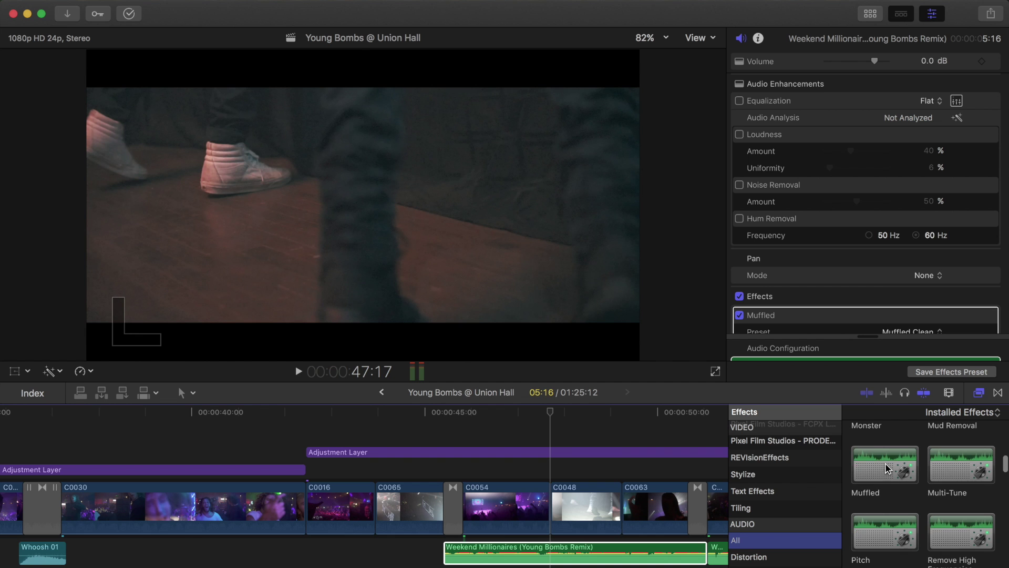
pyautogui.click(886, 469)
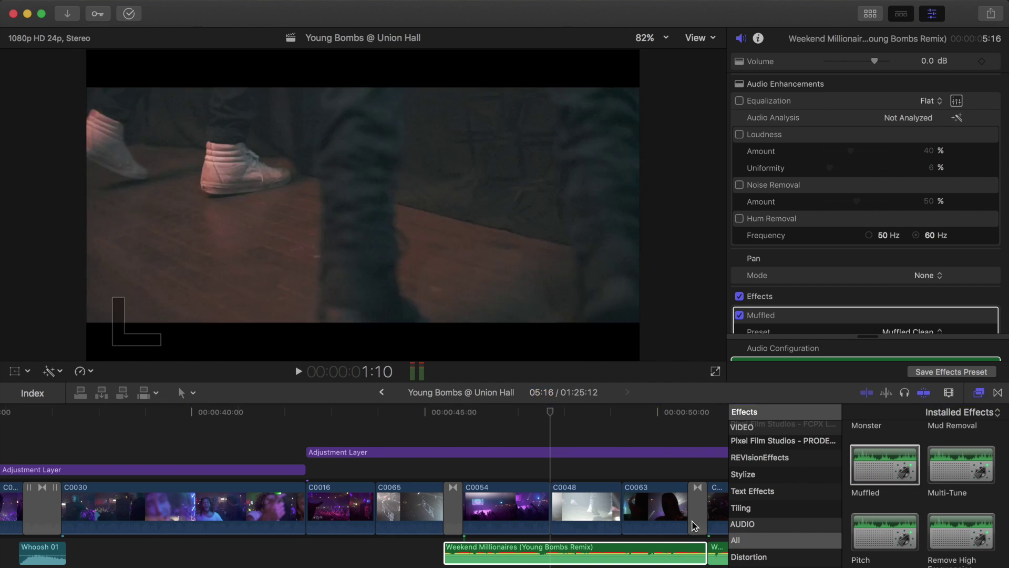
pyautogui.click(582, 547)
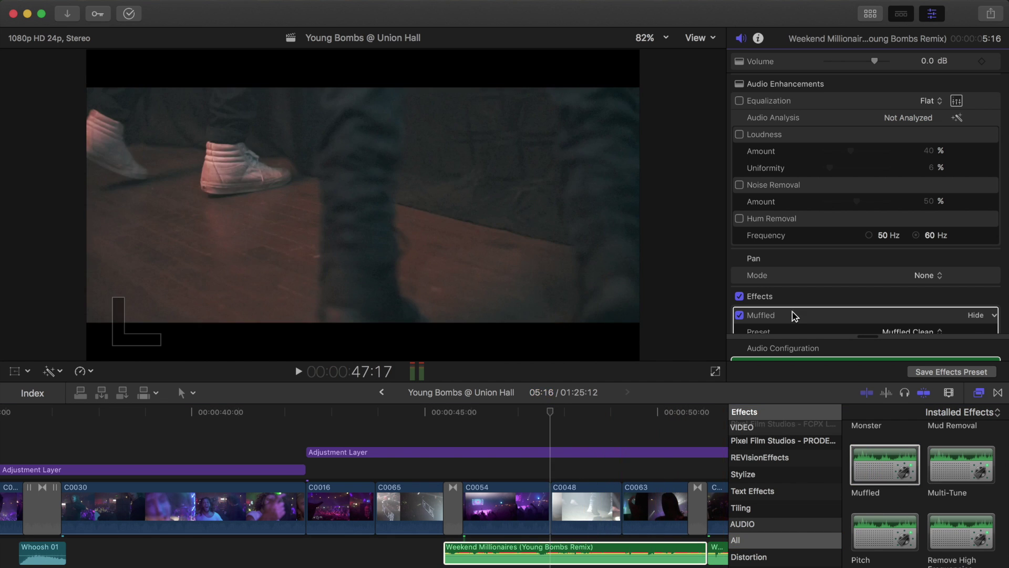
# Show the Muffled Amount keyframes and play from 45:10 to hear the 0 to 30.0 ramp.
pyautogui.scroll(-3, 844, 280)
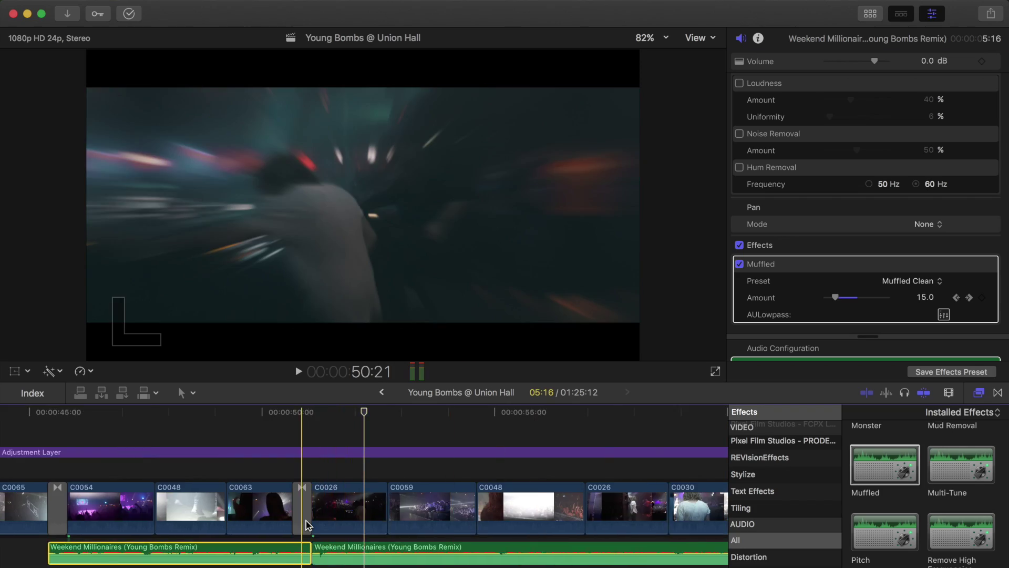
pyautogui.hscroll(-5, 463, 550)
pyautogui.moveTo(520, 417); pyautogui.dragTo(208, 459)
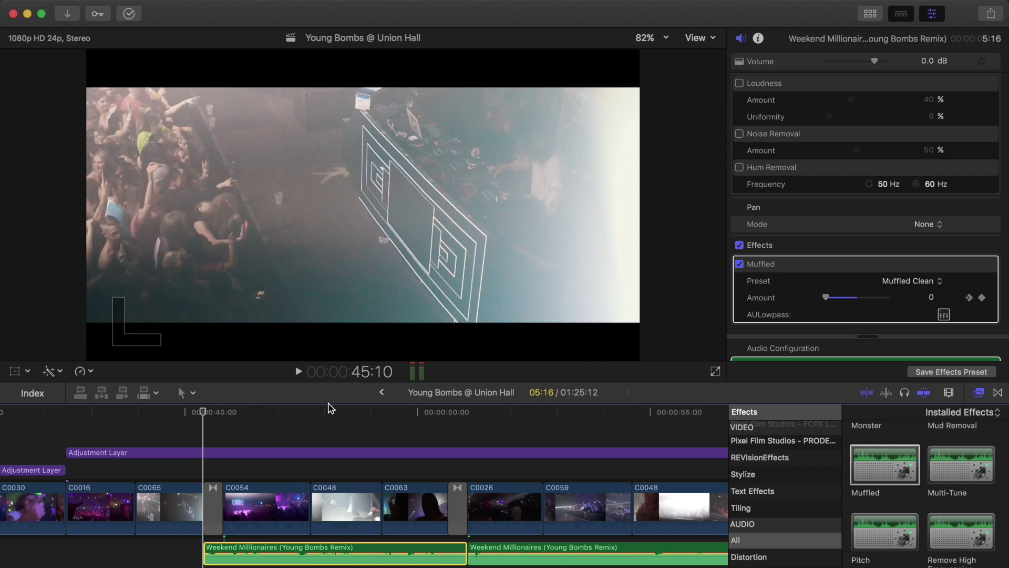
pyautogui.press('space')
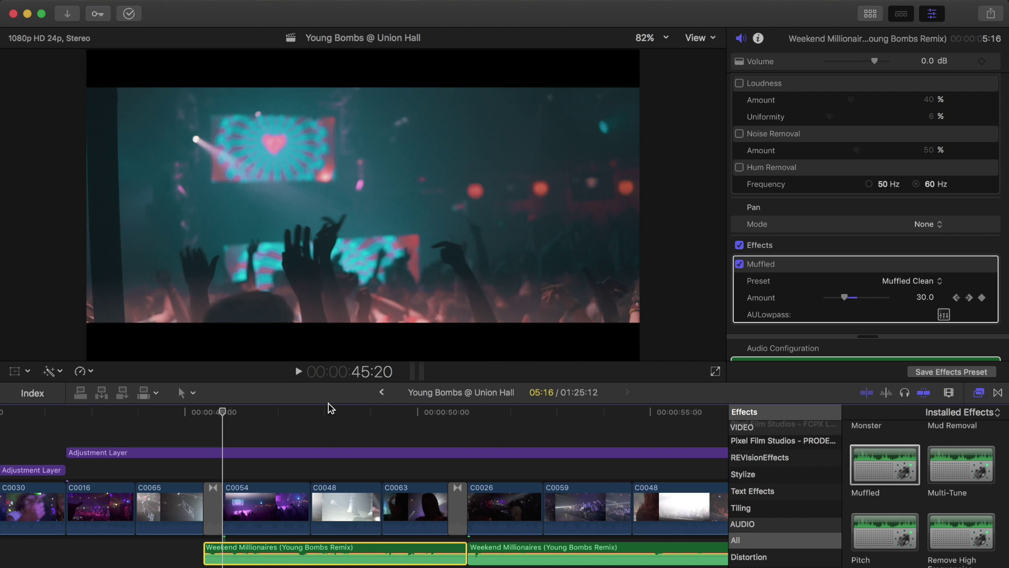
pyautogui.click(905, 281)
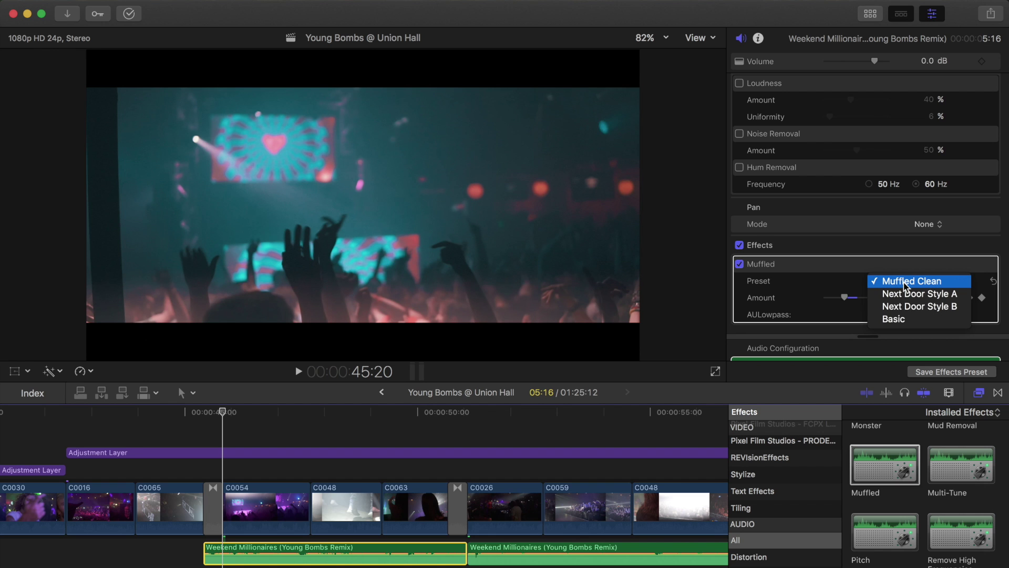
pyautogui.click(906, 285)
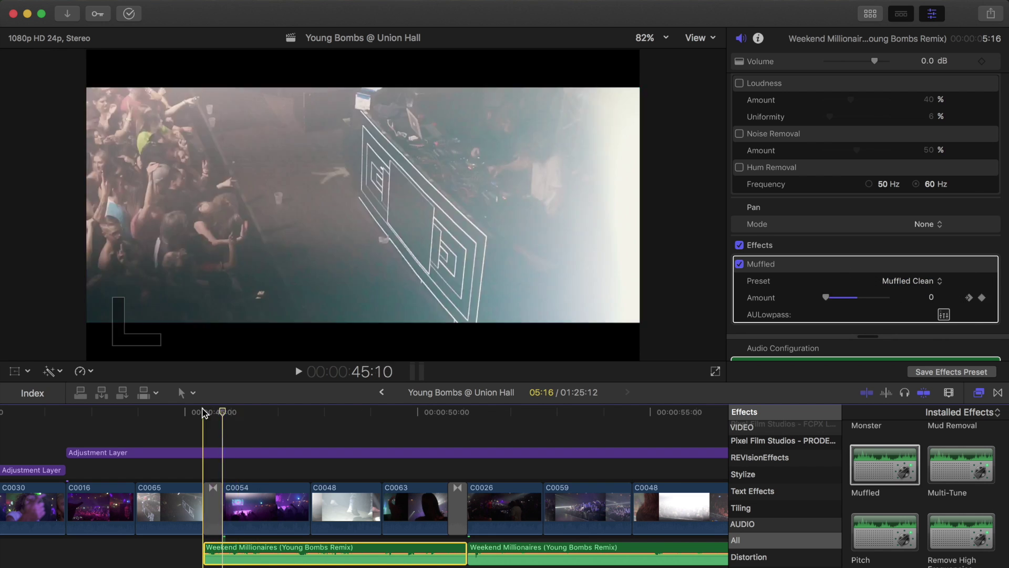
pyautogui.moveTo(226, 416); pyautogui.dragTo(447, 450)
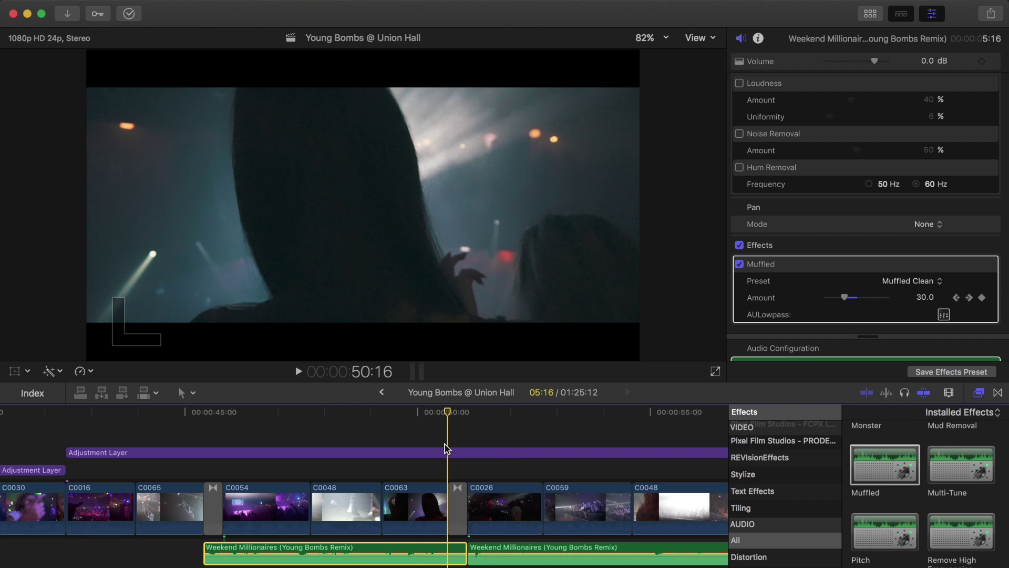
pyautogui.press('space')
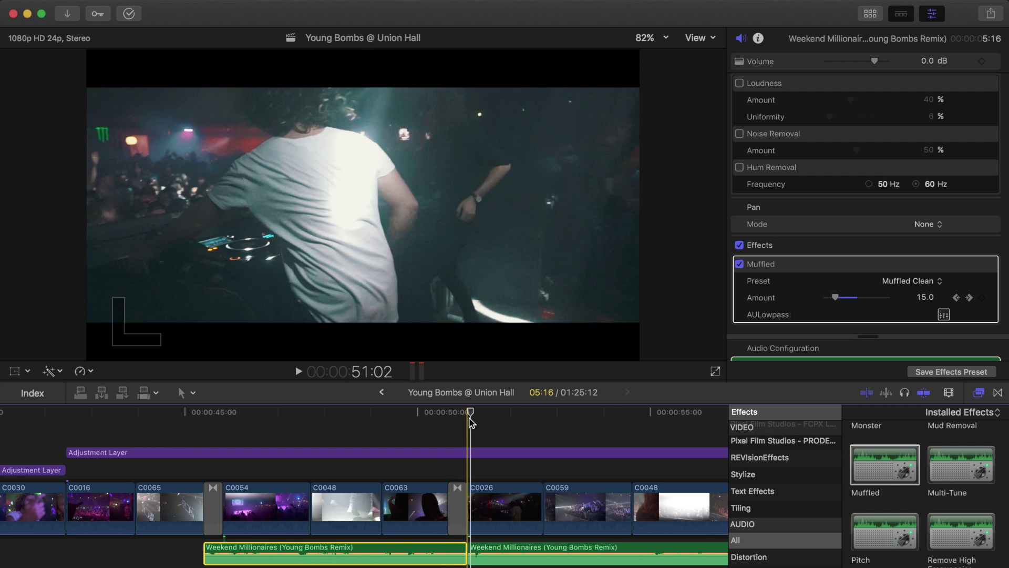
pyautogui.click(437, 423)
pyautogui.click(401, 425)
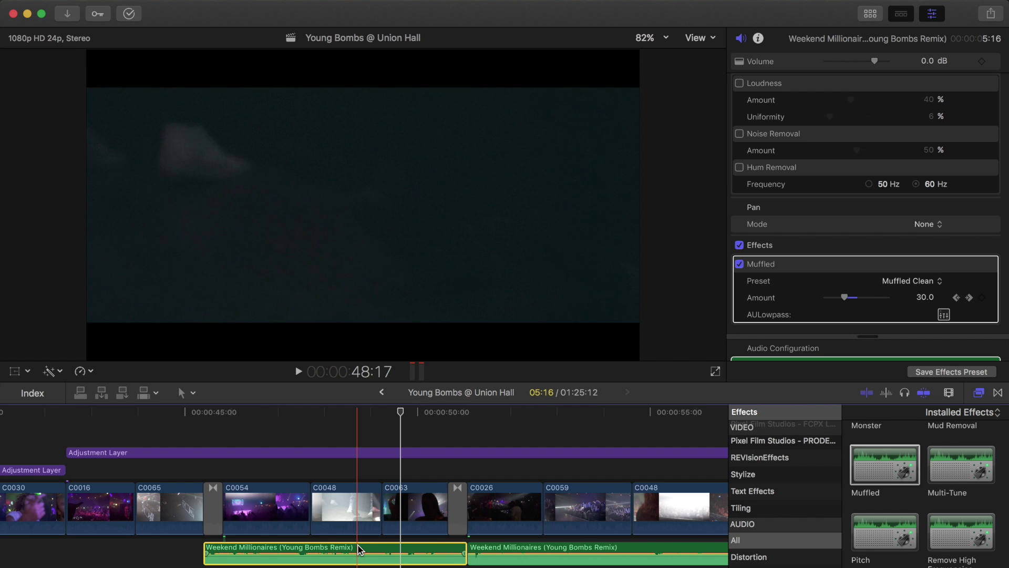
# Show the library again and open the My Year 2016 project from its event.
pyautogui.click(870, 12)
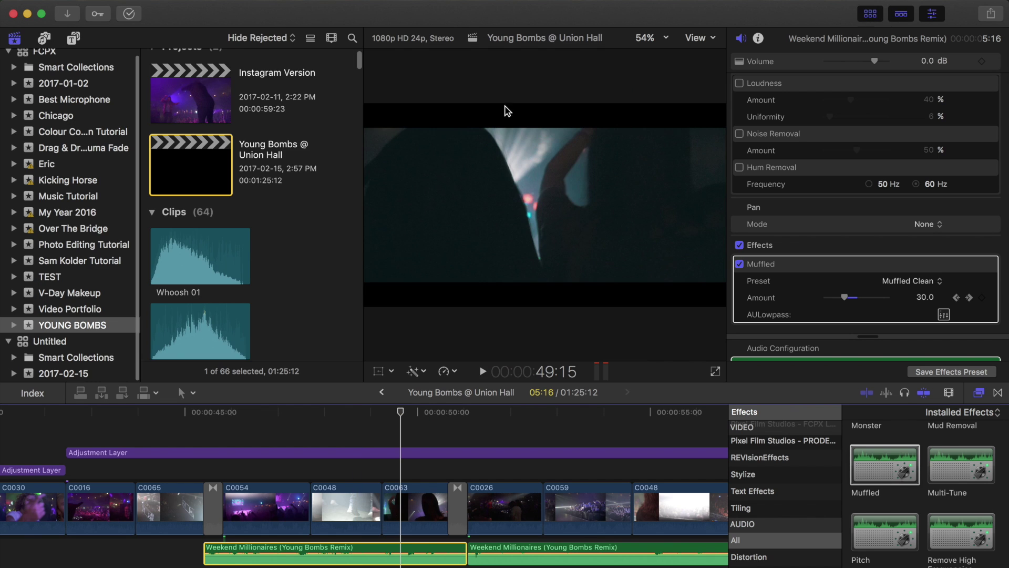
pyautogui.click(70, 213)
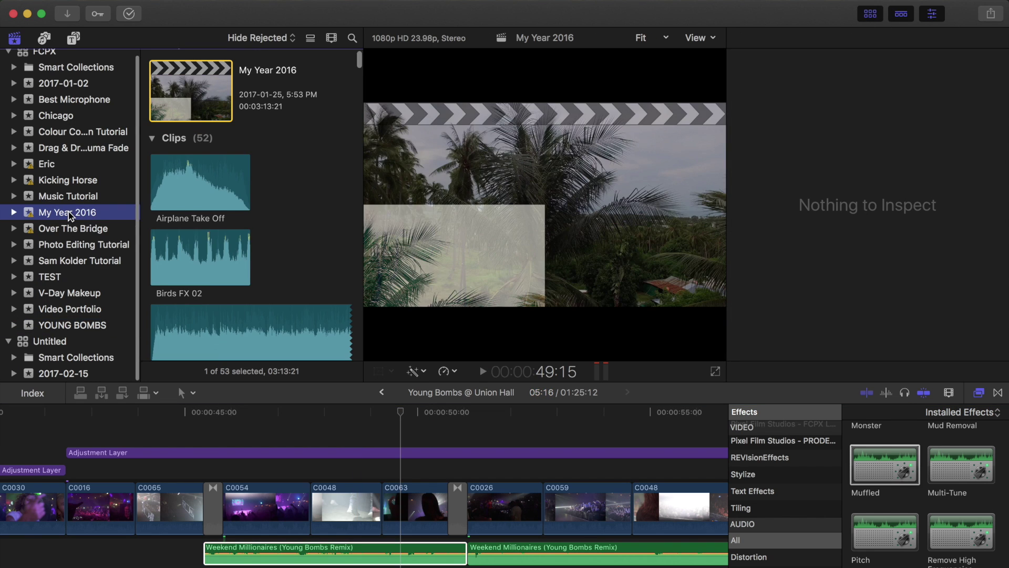
pyautogui.doubleClick(179, 103)
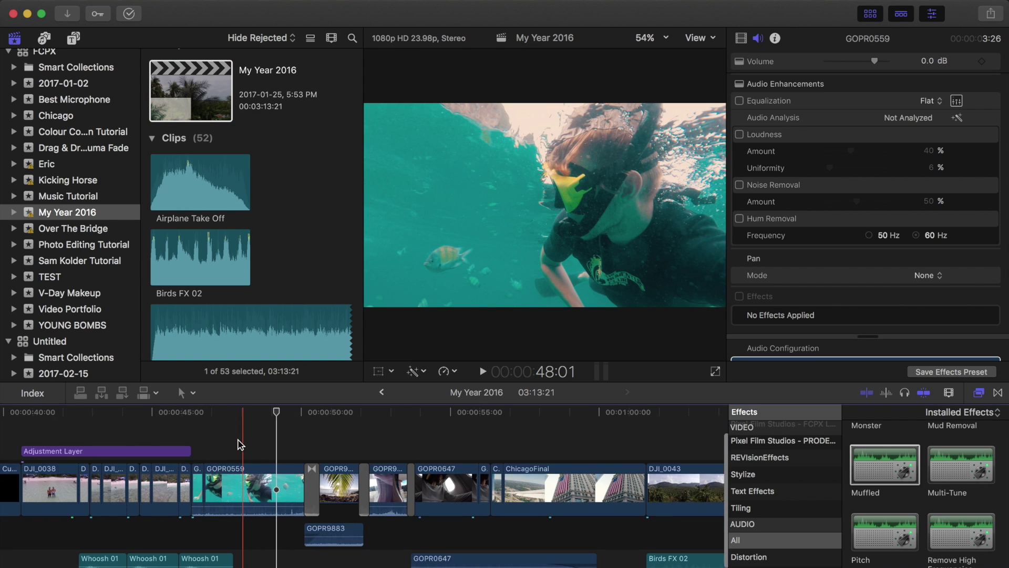
pyautogui.scroll(5, 238, 445)
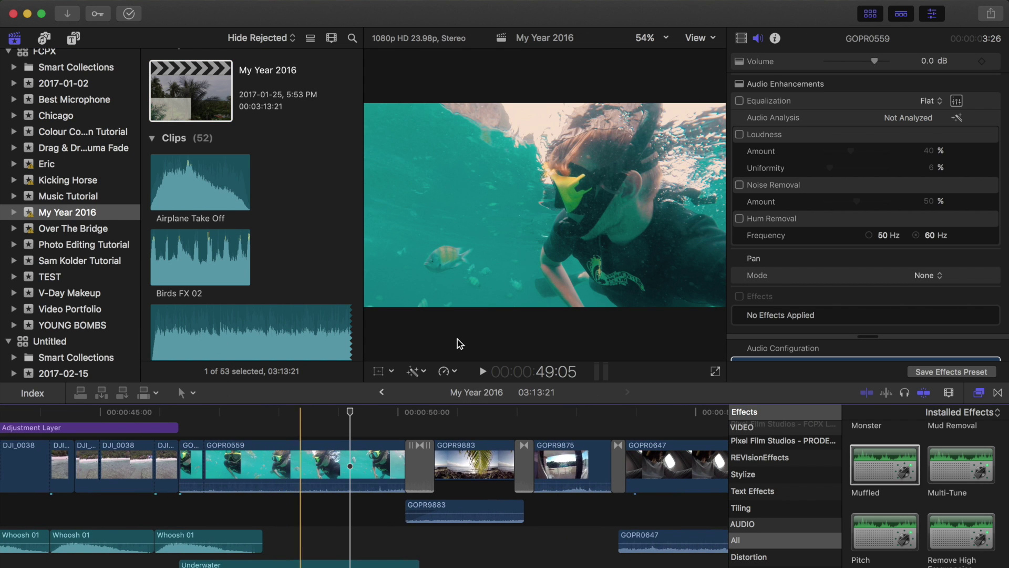
# Toggle the library browser off and back on, then change the browser sidebar source.
pyautogui.click(870, 13)
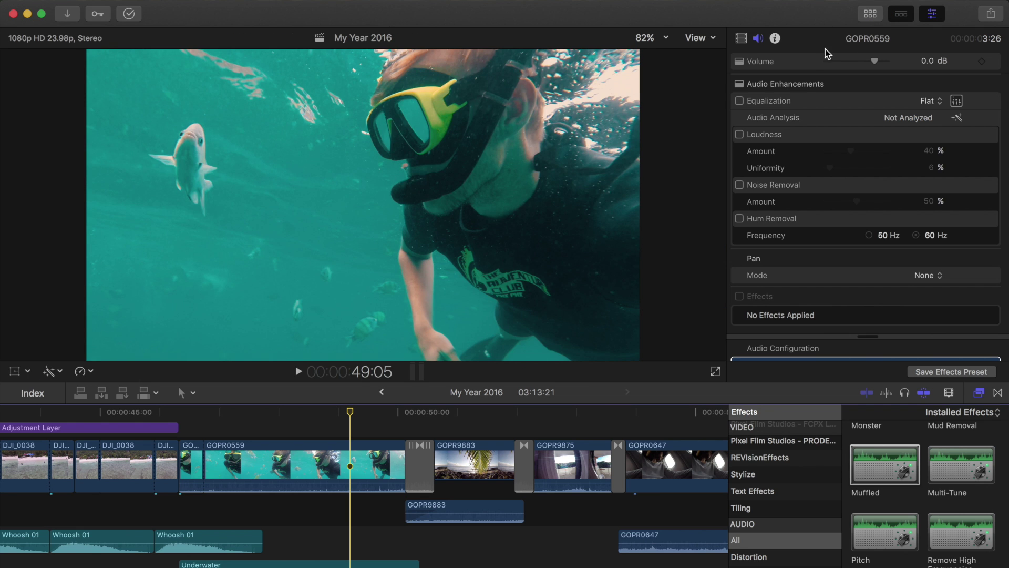
pyautogui.click(870, 14)
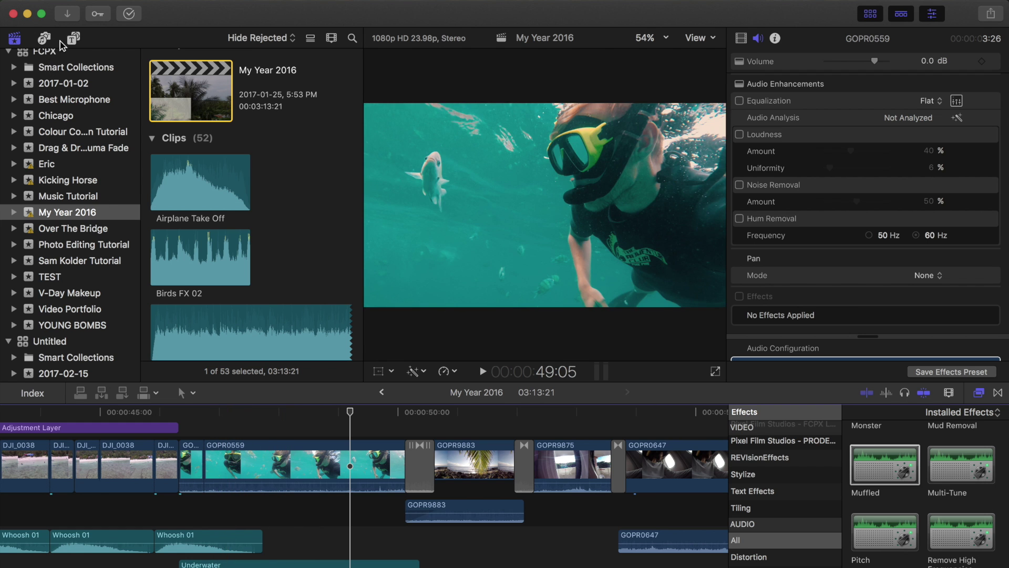
pyautogui.click(76, 40)
# Search the Sound Effects library for 'under' and preview the 1:34 Underwater ambience.
pyautogui.click(44, 37)
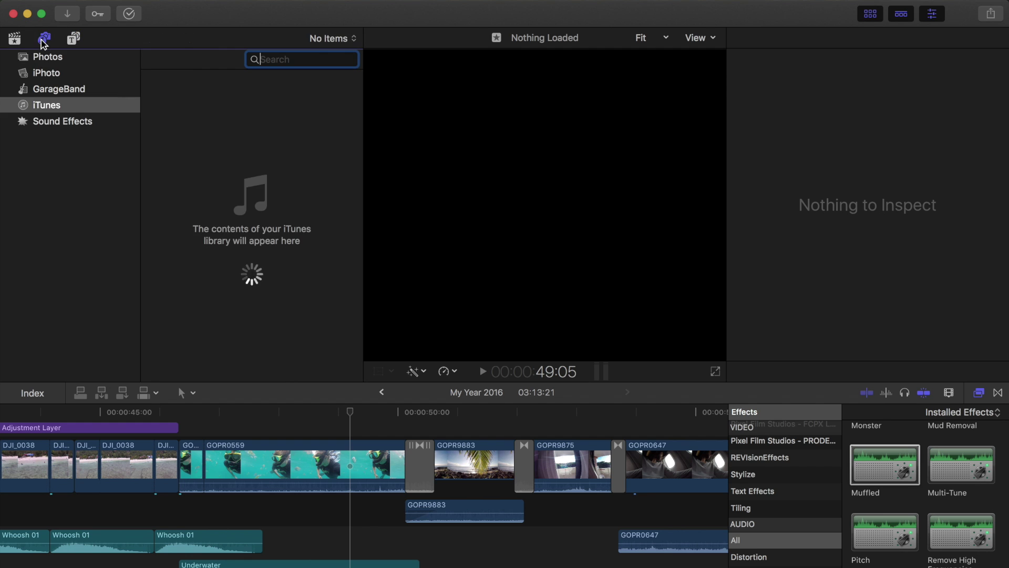
pyautogui.click(45, 123)
pyautogui.click(286, 63)
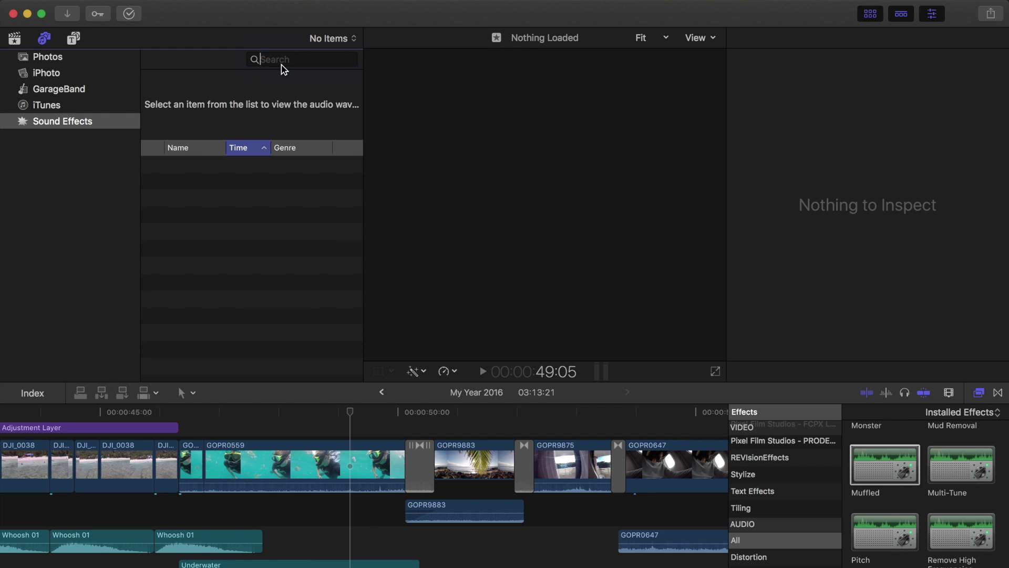
pyautogui.write('under')
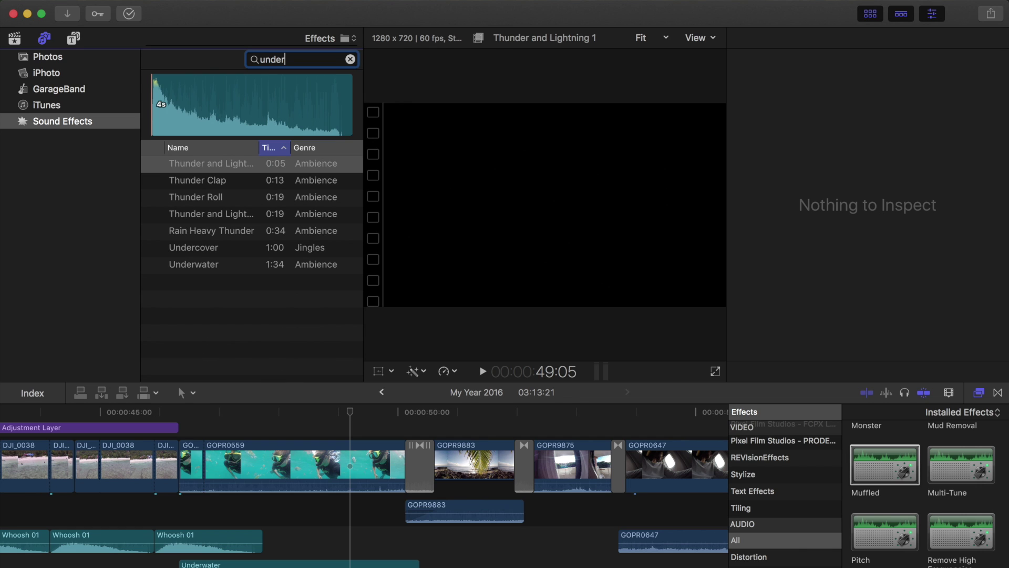
pyautogui.click(232, 269)
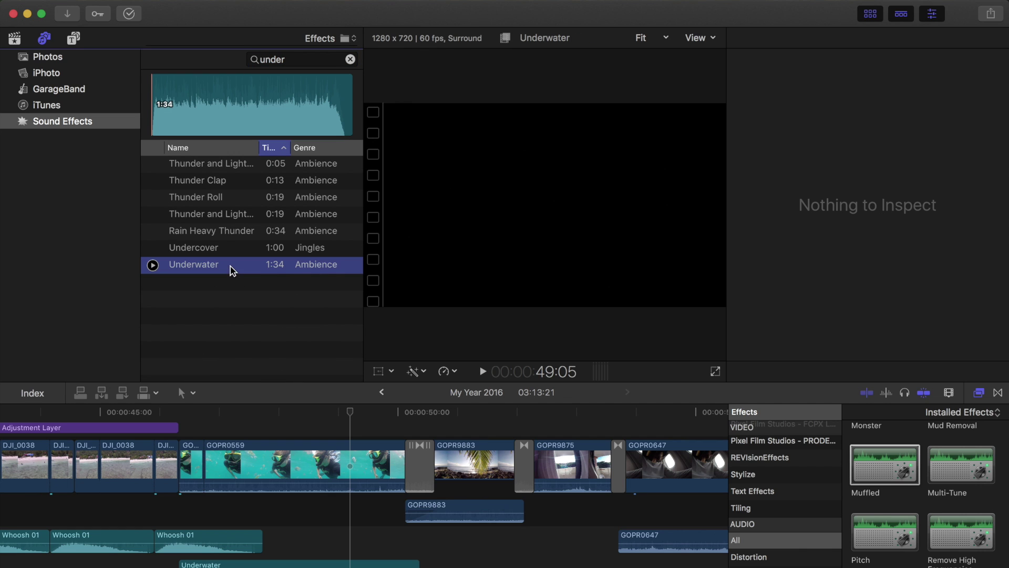
pyautogui.click(173, 116)
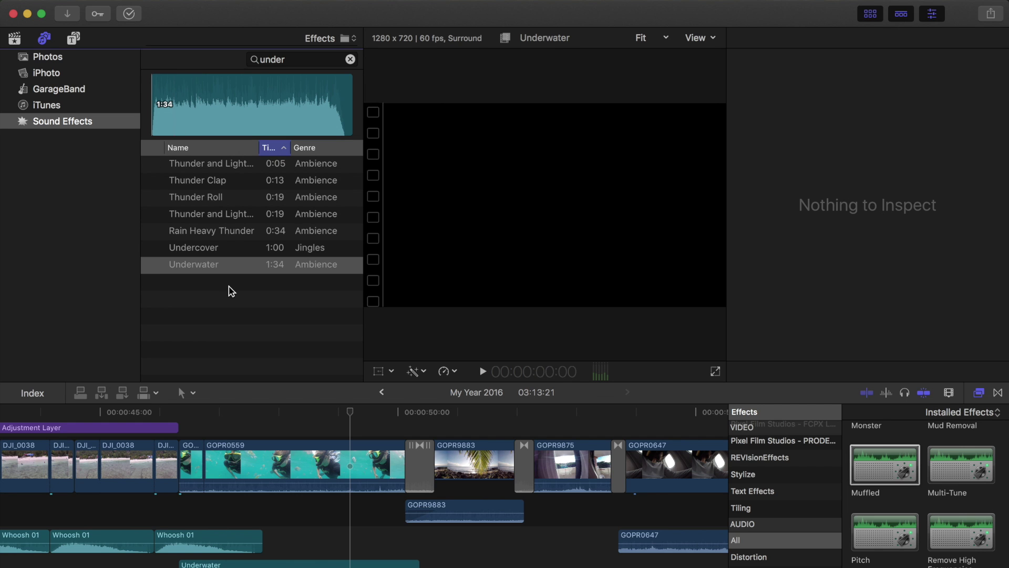
pyautogui.click(205, 484)
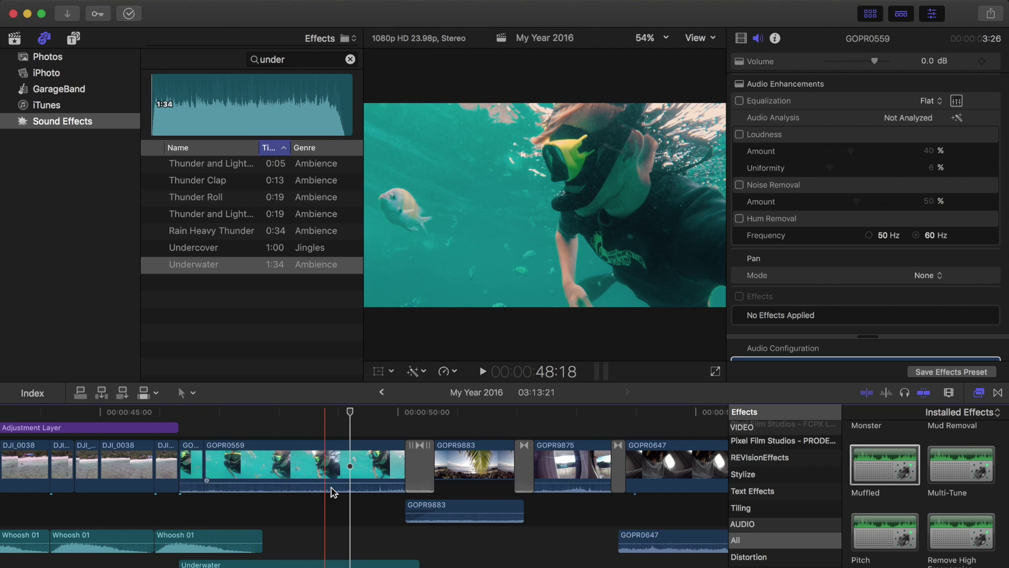
pyautogui.click(351, 416)
pyautogui.moveTo(351, 415); pyautogui.dragTo(181, 442)
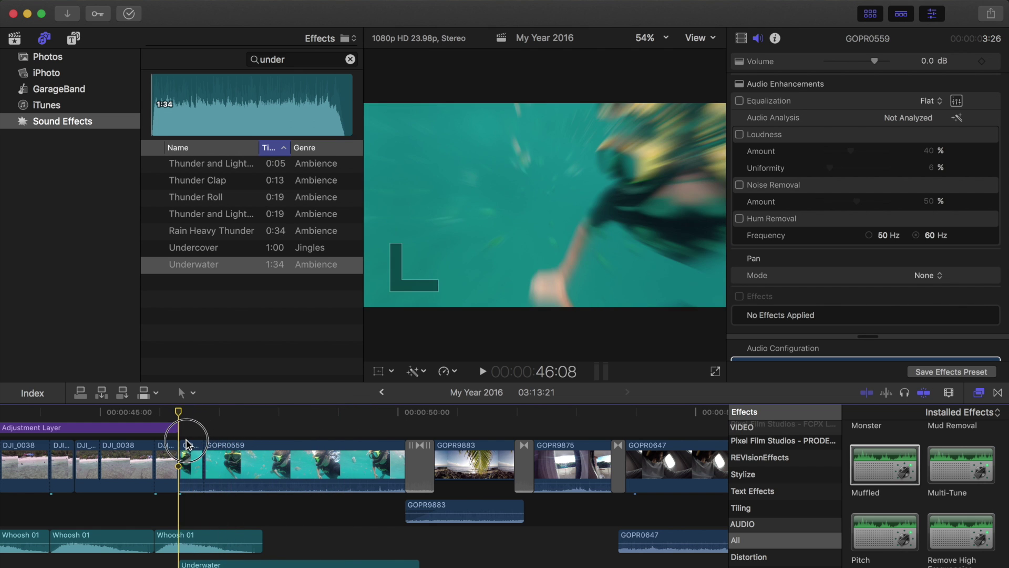
pyautogui.scroll(-1, 250, 494)
pyautogui.scroll(-1, 251, 494)
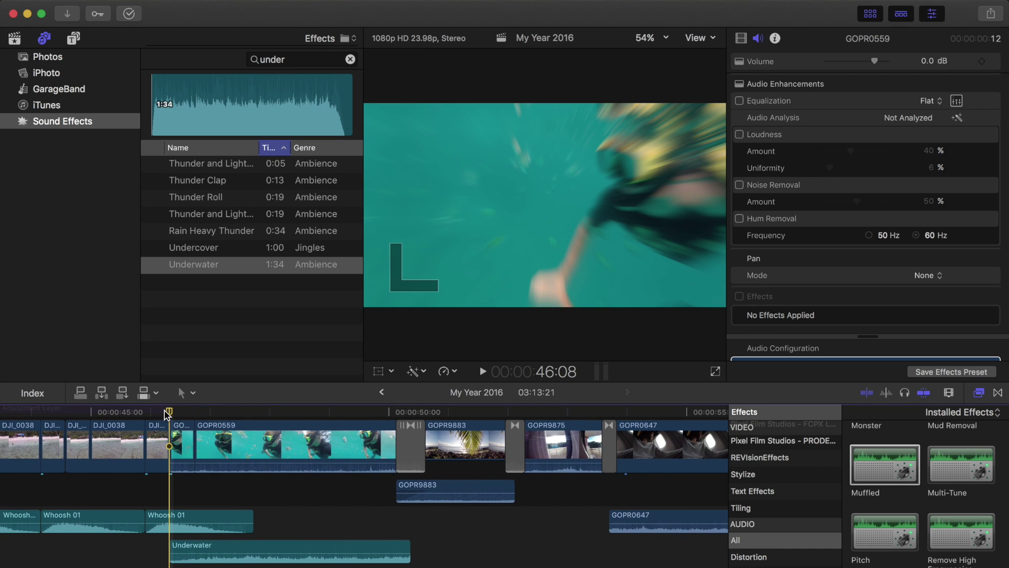
pyautogui.moveTo(170, 415); pyautogui.dragTo(146, 417)
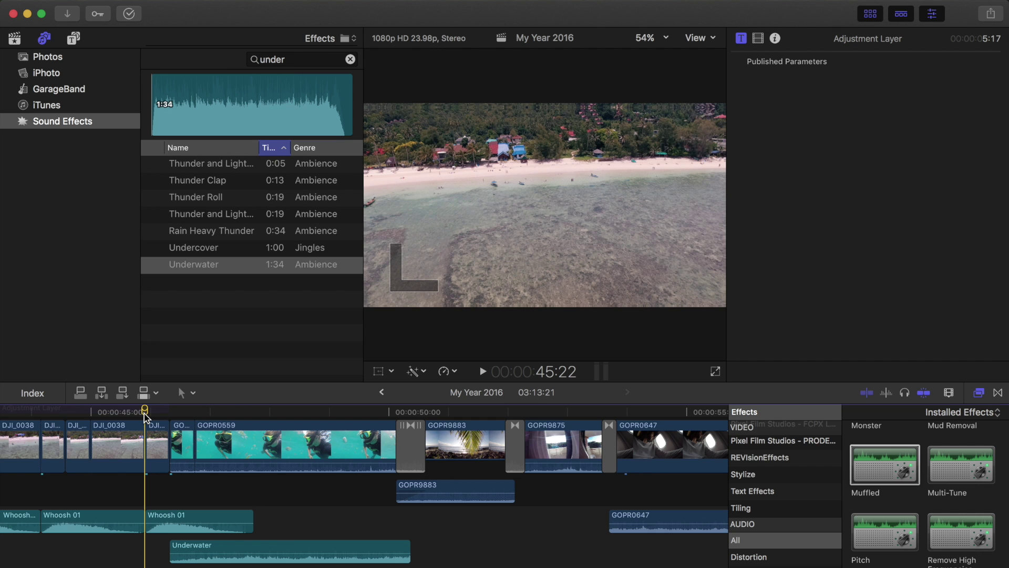
pyautogui.press('space')
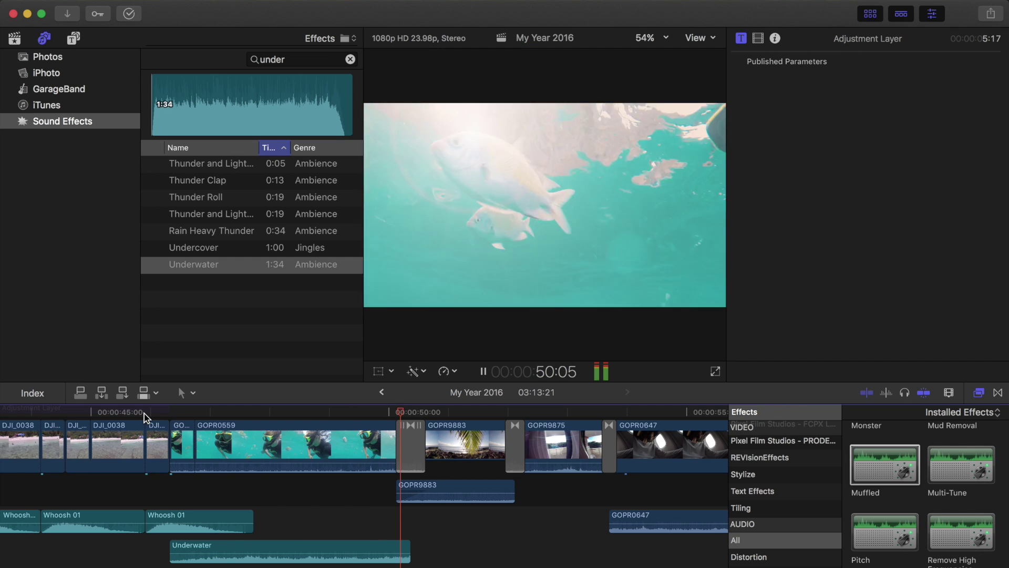
pyautogui.press('space')
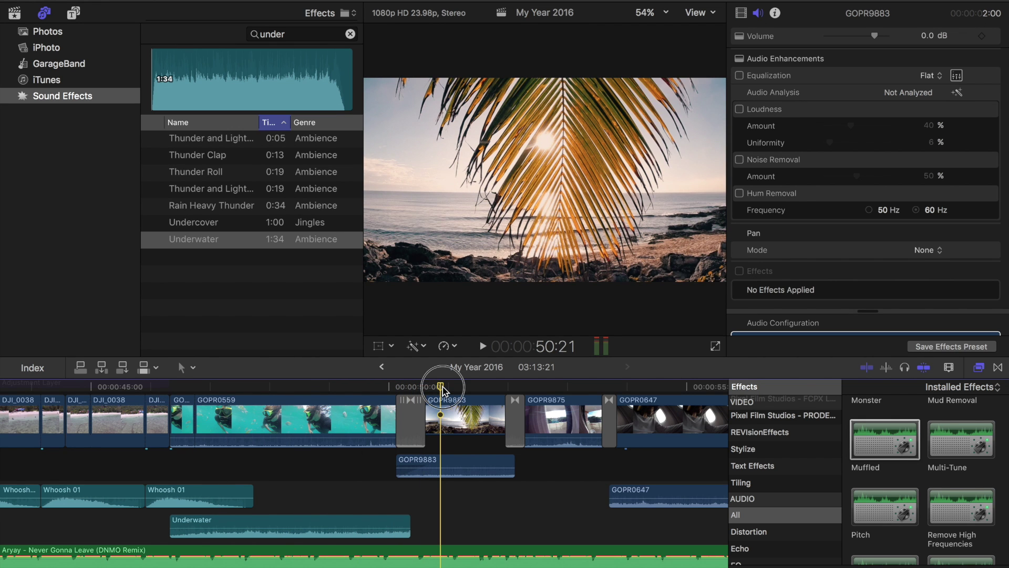
# Split the Never Gonna Leave music clip where the GOPR0559 underwater shot begins.
pyautogui.click(182, 416)
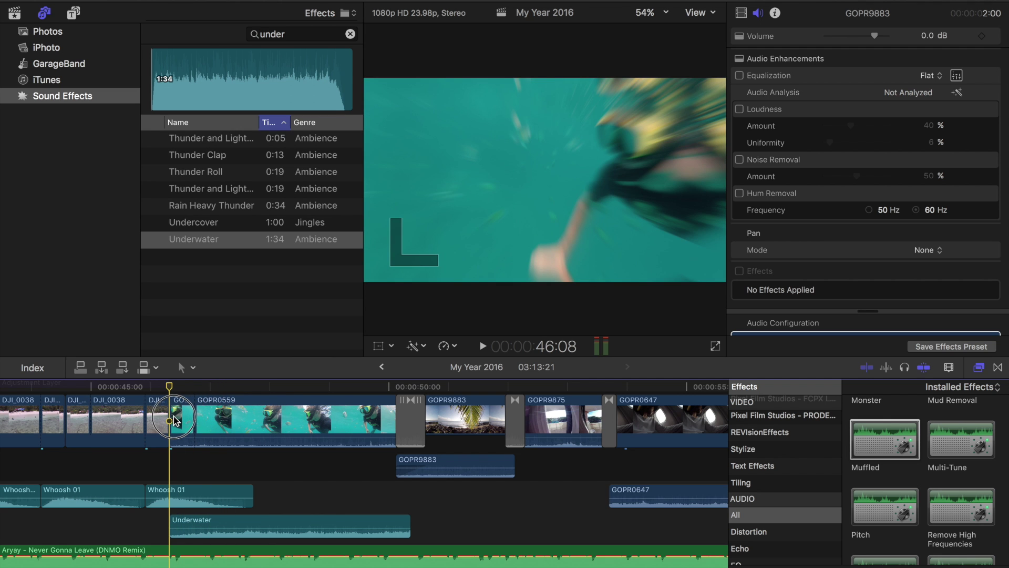
pyautogui.click(192, 415)
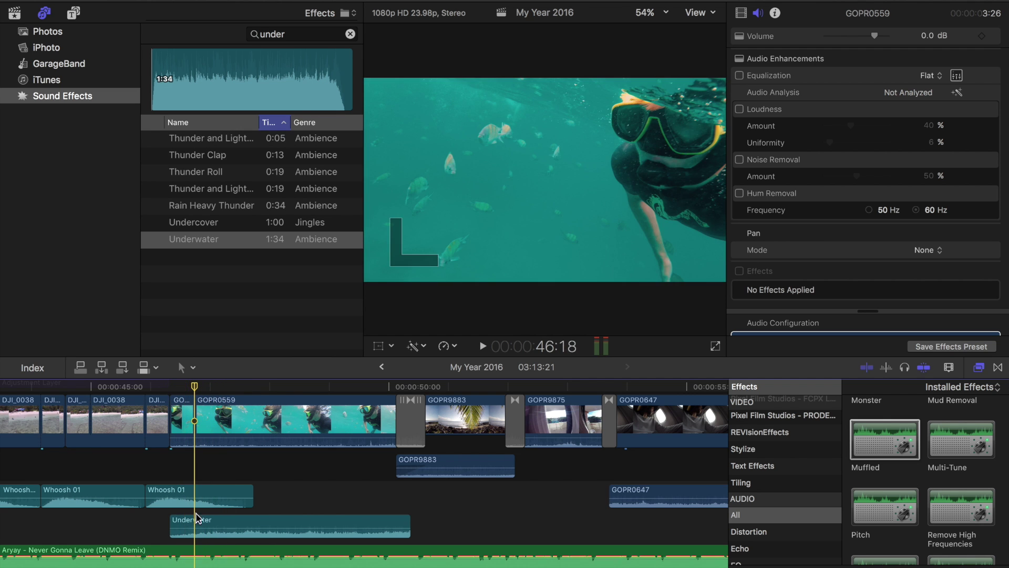
pyautogui.click(169, 415)
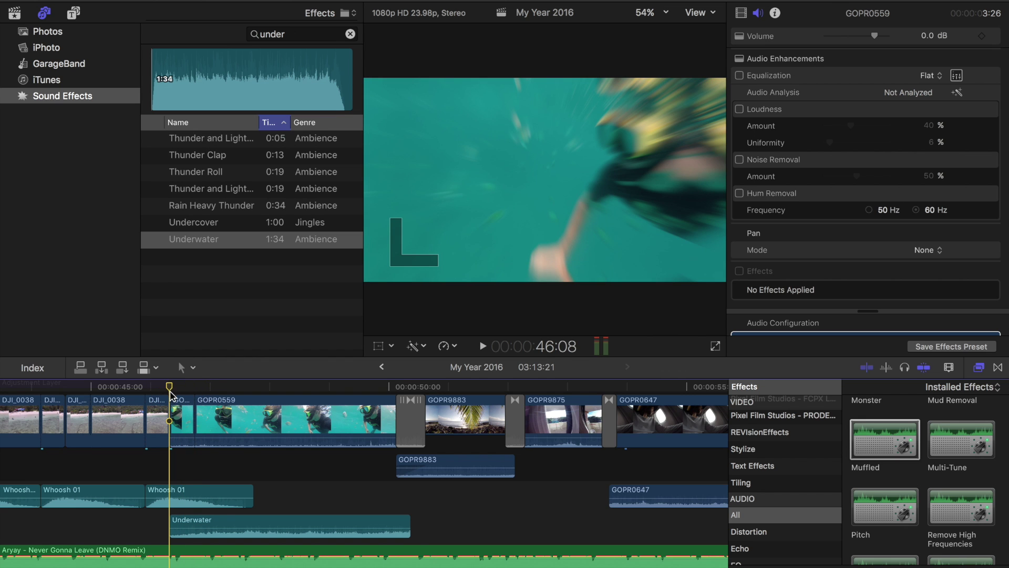
pyautogui.click(173, 559)
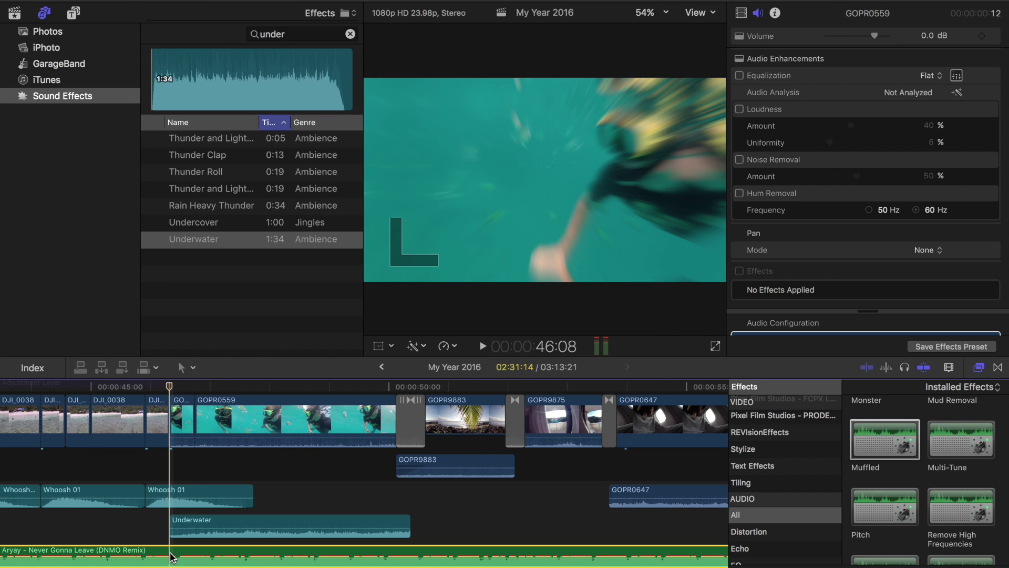
pyautogui.press('super+b')
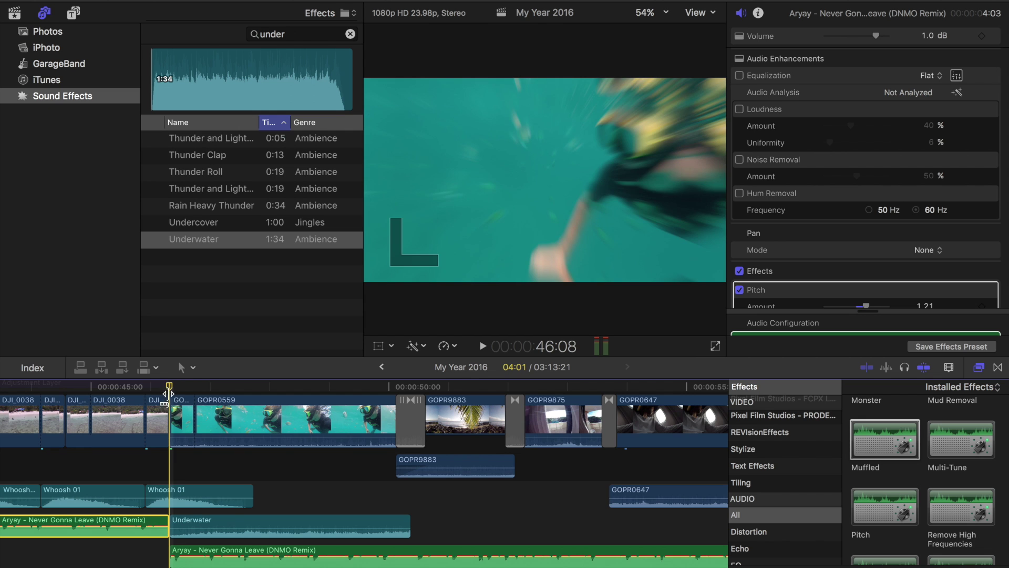
# Split the remaining music piece at the end of the underwater shot.
pyautogui.moveTo(170, 388); pyautogui.dragTo(425, 441)
pyautogui.click(427, 552)
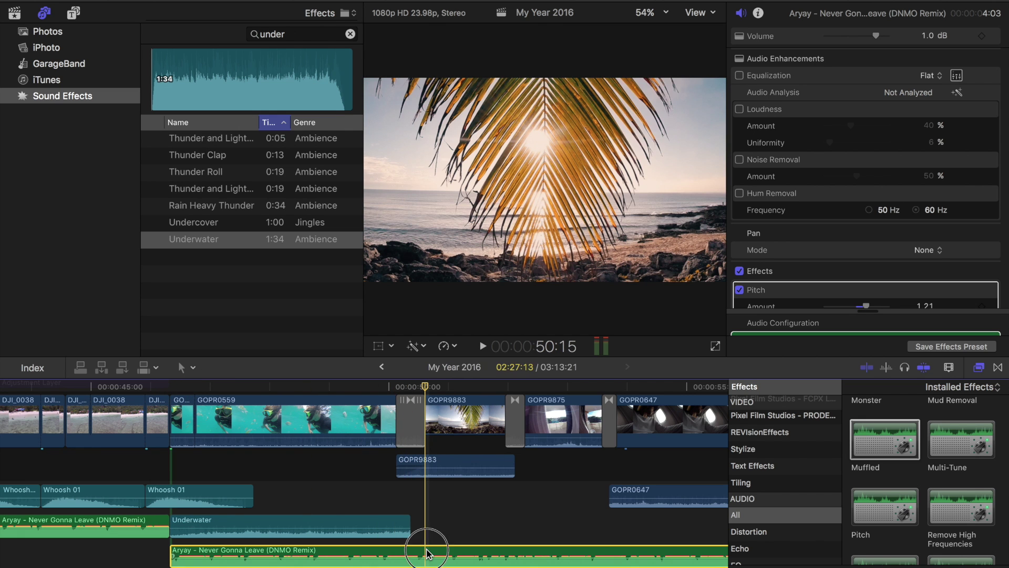
pyautogui.press('super+b')
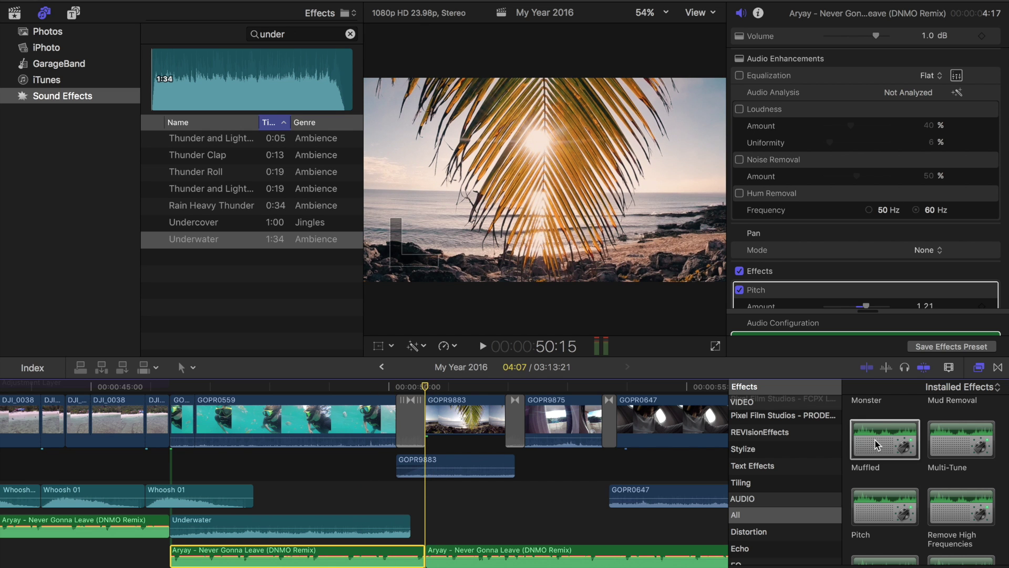
# Apply Muffled to the middle music piece and set its Amount to 30.0.
pyautogui.moveTo(875, 444); pyautogui.dragTo(331, 556)
pyautogui.scroll(-5, 815, 236)
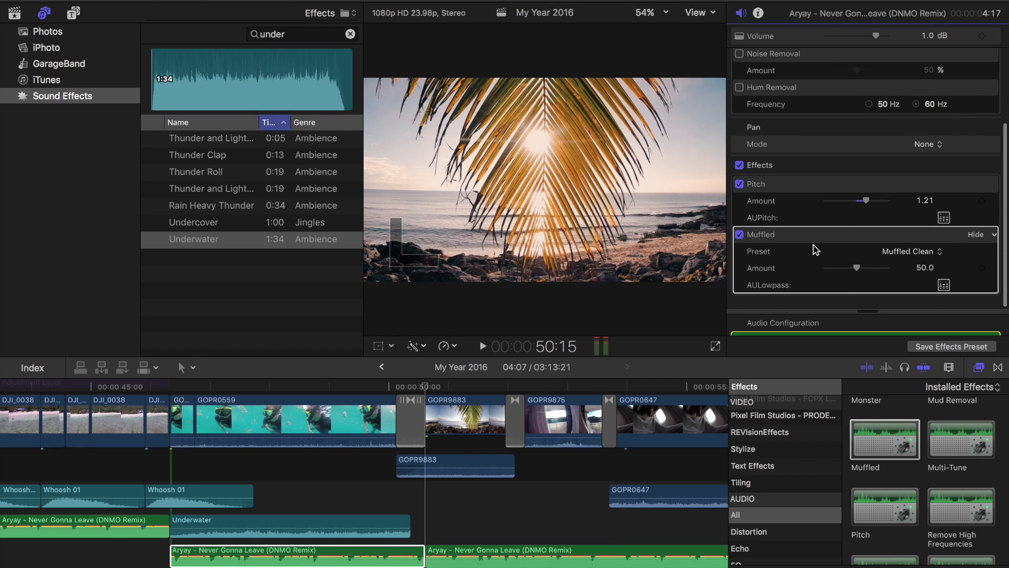
pyautogui.click(388, 554)
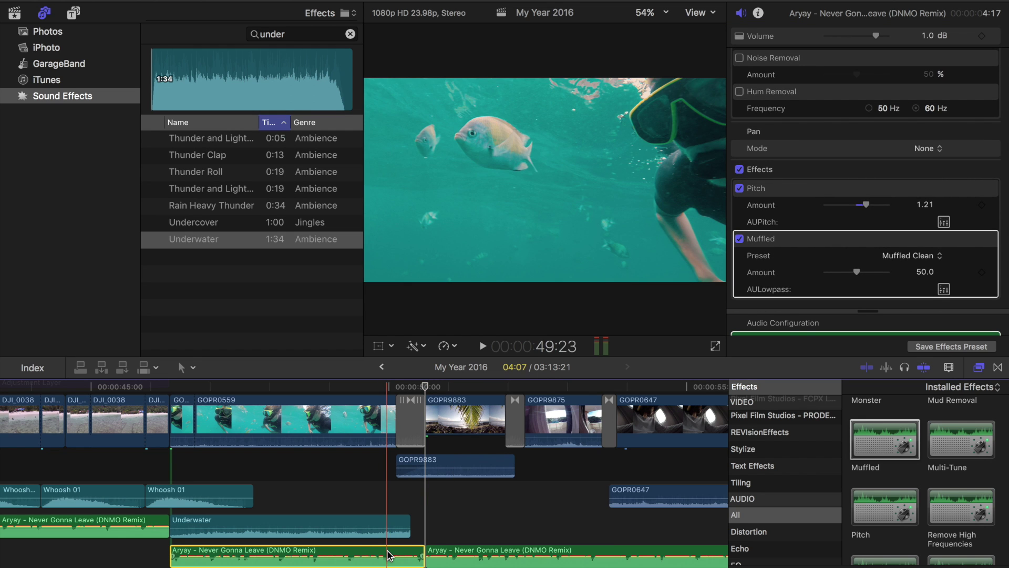
pyautogui.click(924, 272)
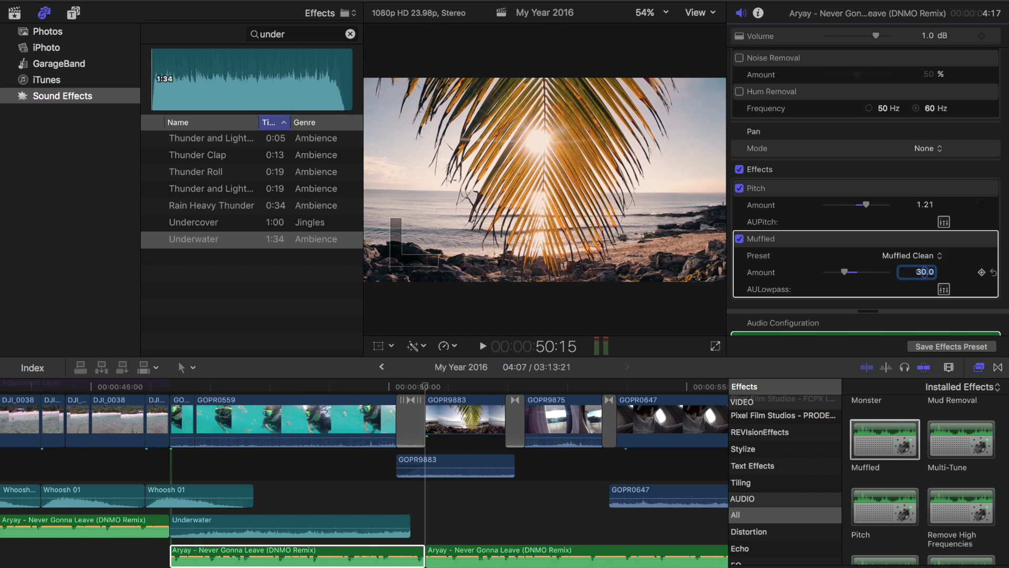
pyautogui.write('30.0')
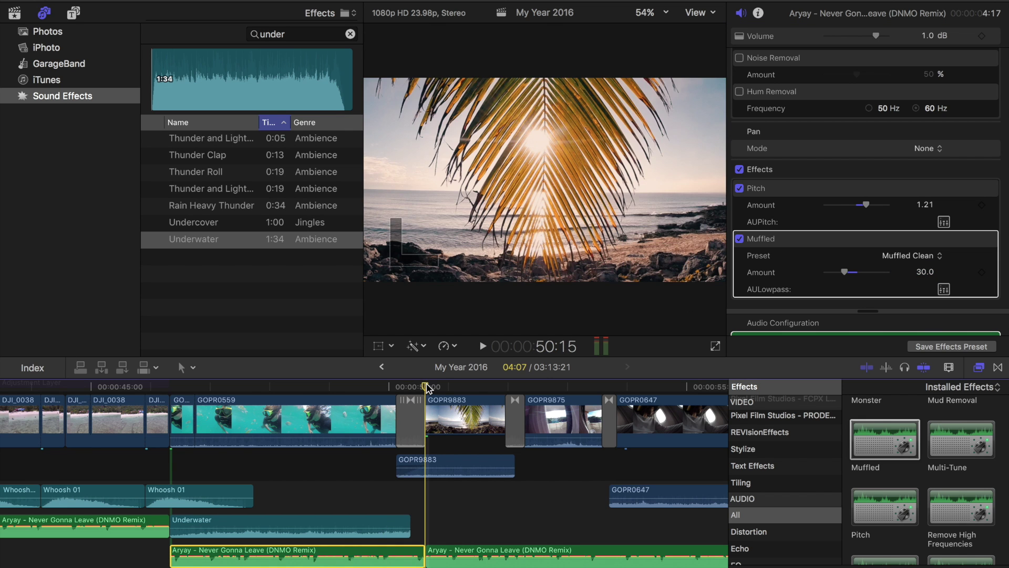
pyautogui.click(178, 404)
pyautogui.click(133, 404)
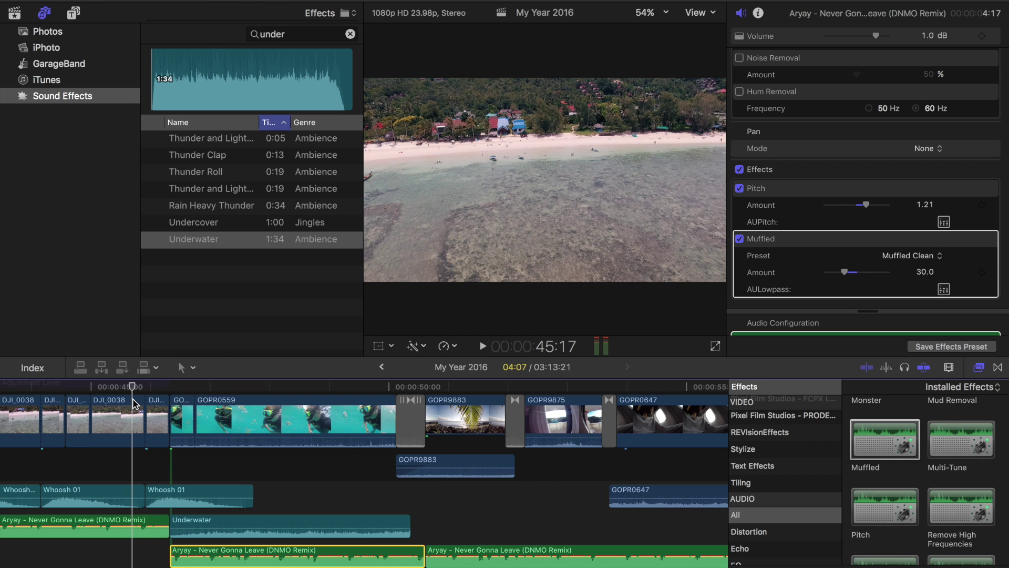
pyautogui.press('space')
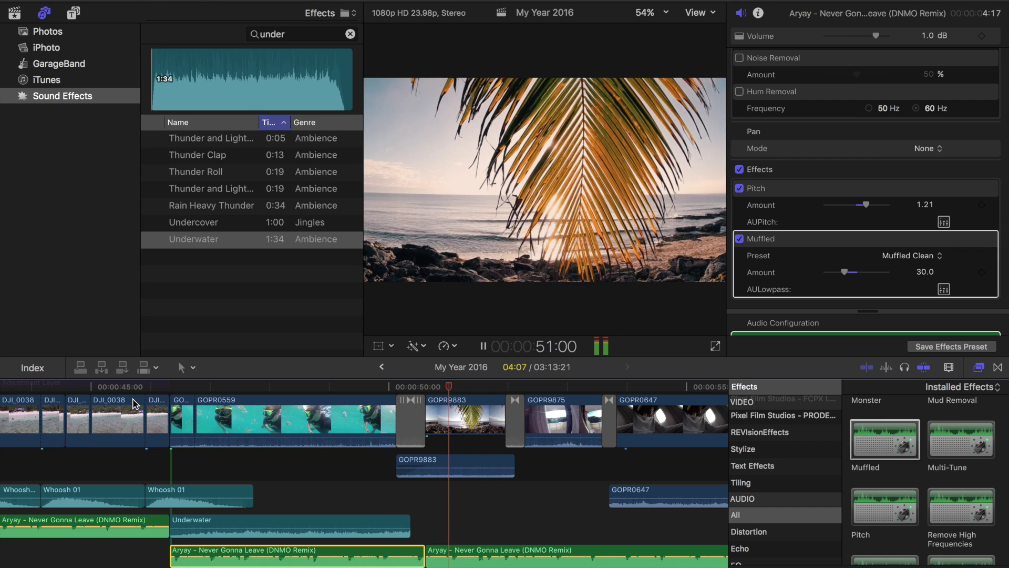
pyautogui.press('space')
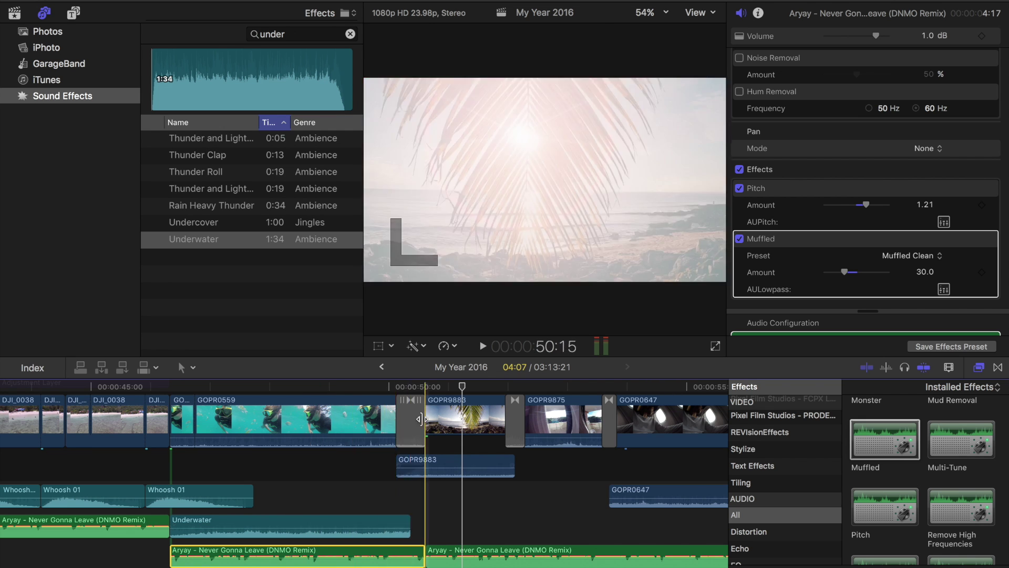
pyautogui.moveTo(464, 390); pyautogui.dragTo(361, 408)
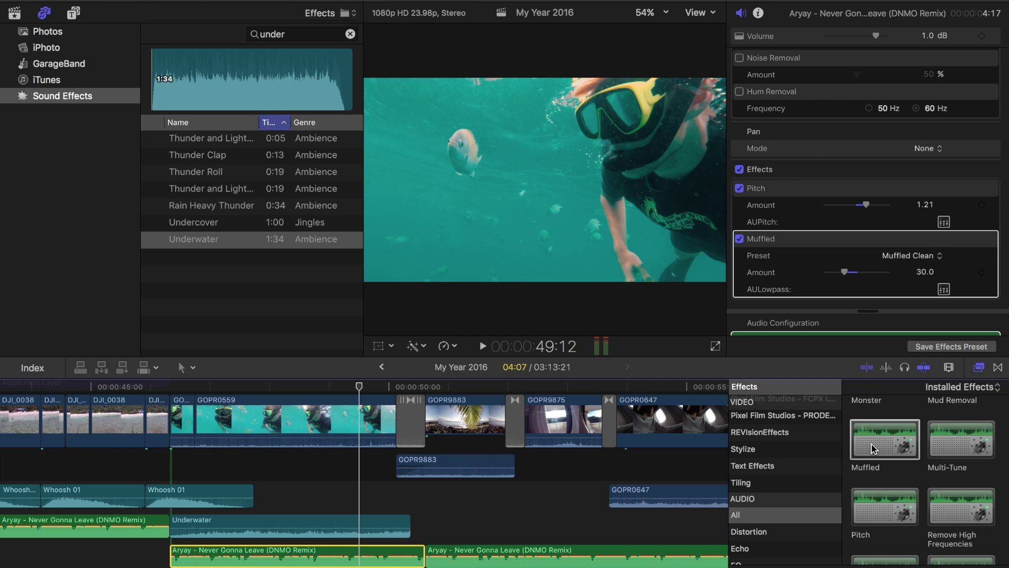
# Delete the Muffled effect from the middle music piece, leaving Pitch at 1.21.
pyautogui.scroll(2, 874, 448)
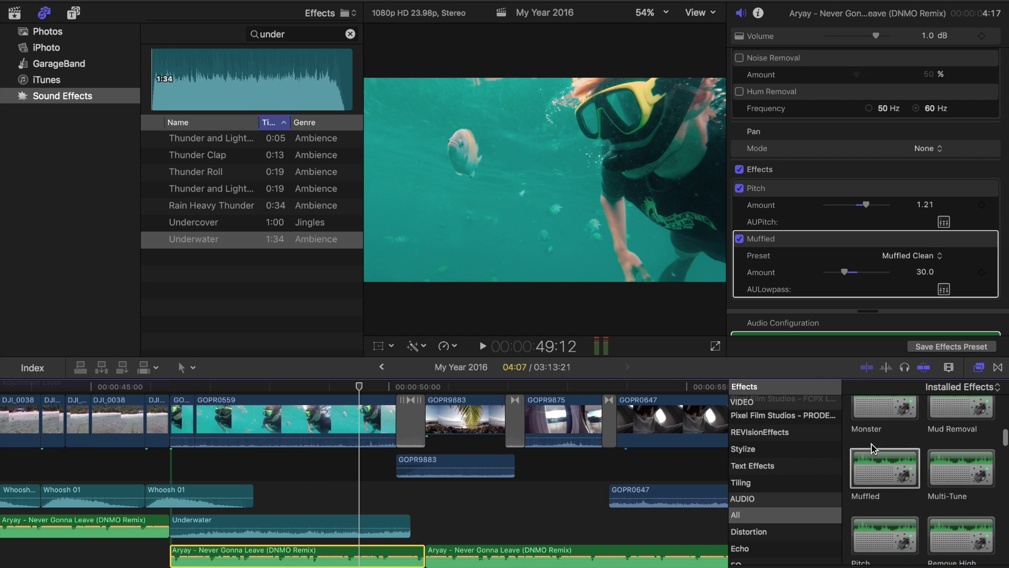
pyautogui.scroll(2, 871, 448)
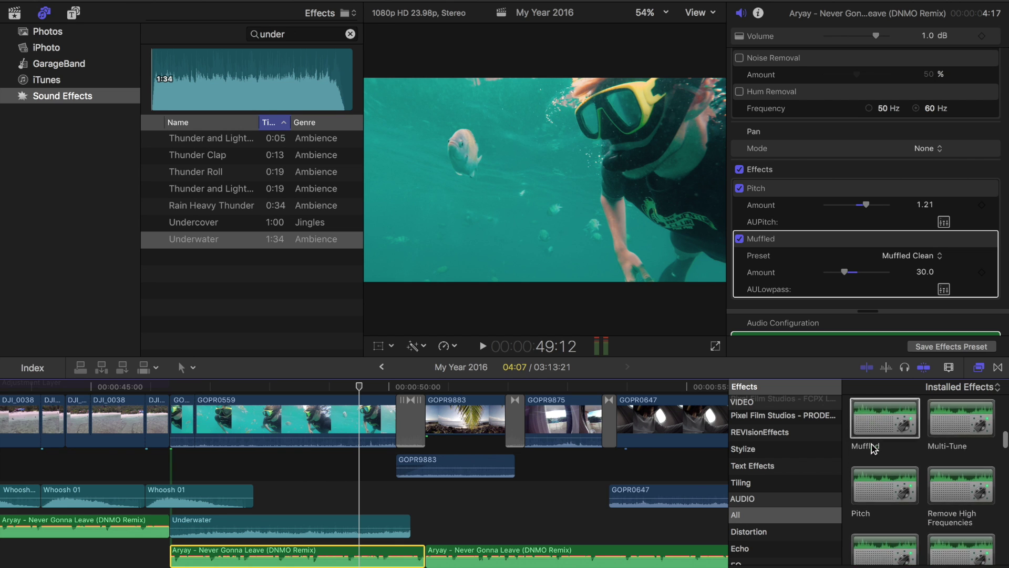
pyautogui.scroll(-10, 871, 448)
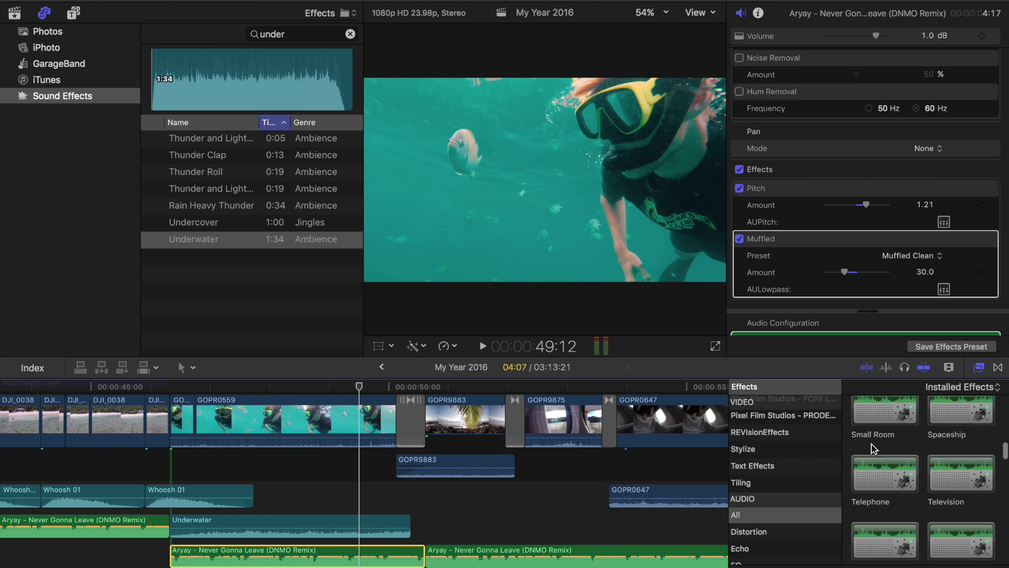
pyautogui.scroll(-5, 872, 448)
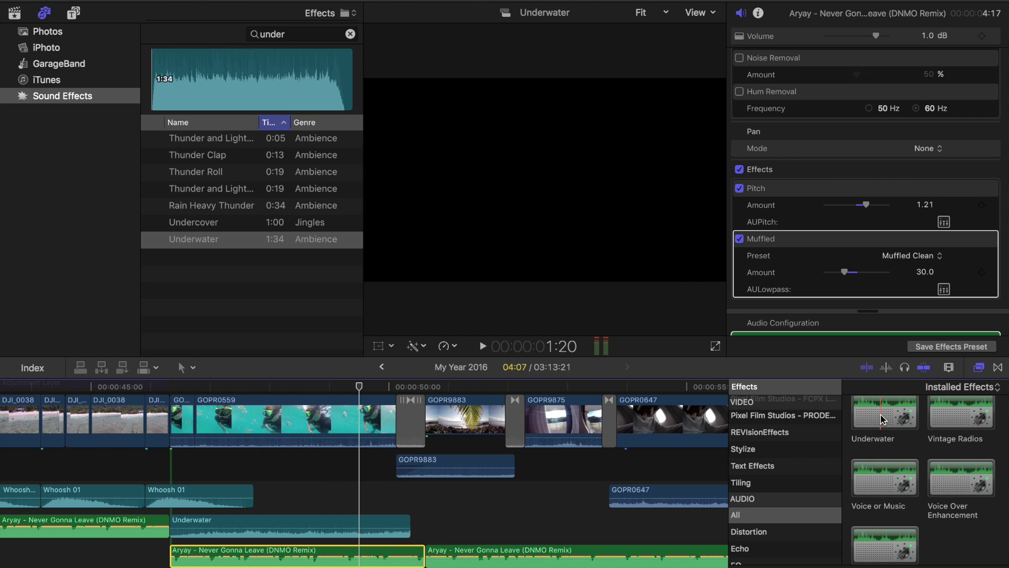
pyautogui.click(771, 239)
pyautogui.press('Delete')
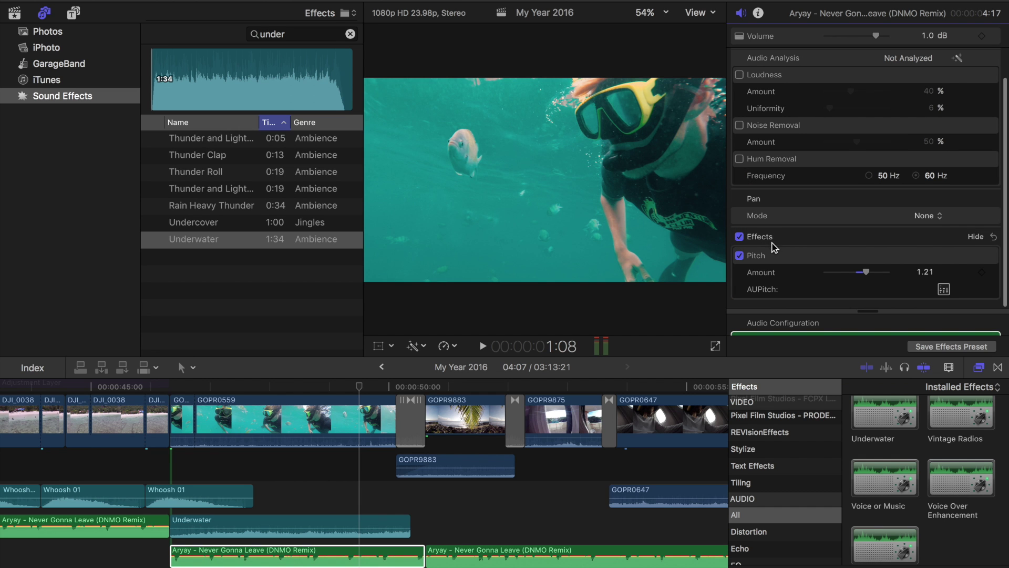
# Apply the Underwater effect to the middle music piece and play the section to hear it.
pyautogui.moveTo(885, 421); pyautogui.dragTo(304, 558)
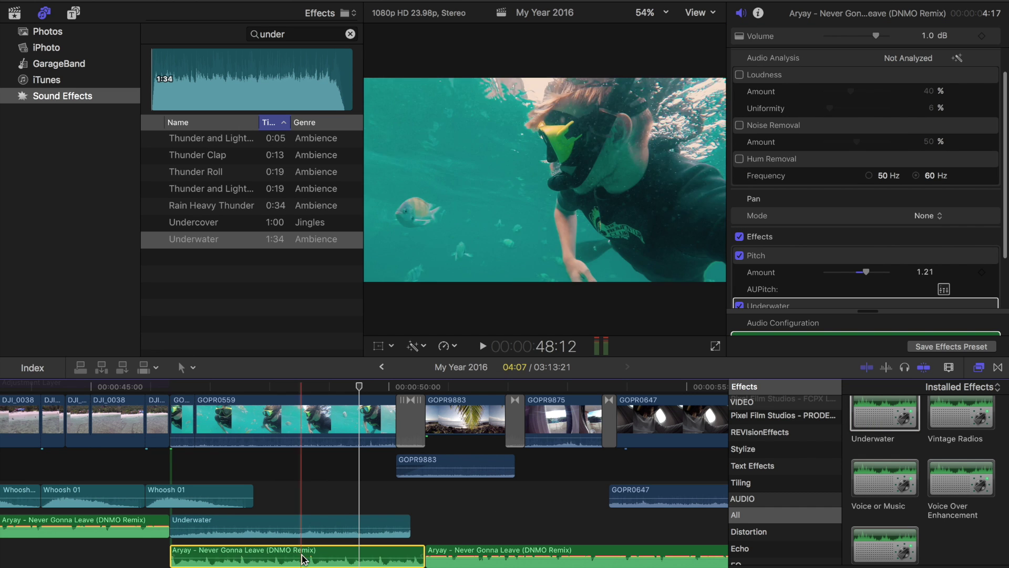
pyautogui.moveTo(359, 389); pyautogui.dragTo(132, 405)
pyautogui.press('space')
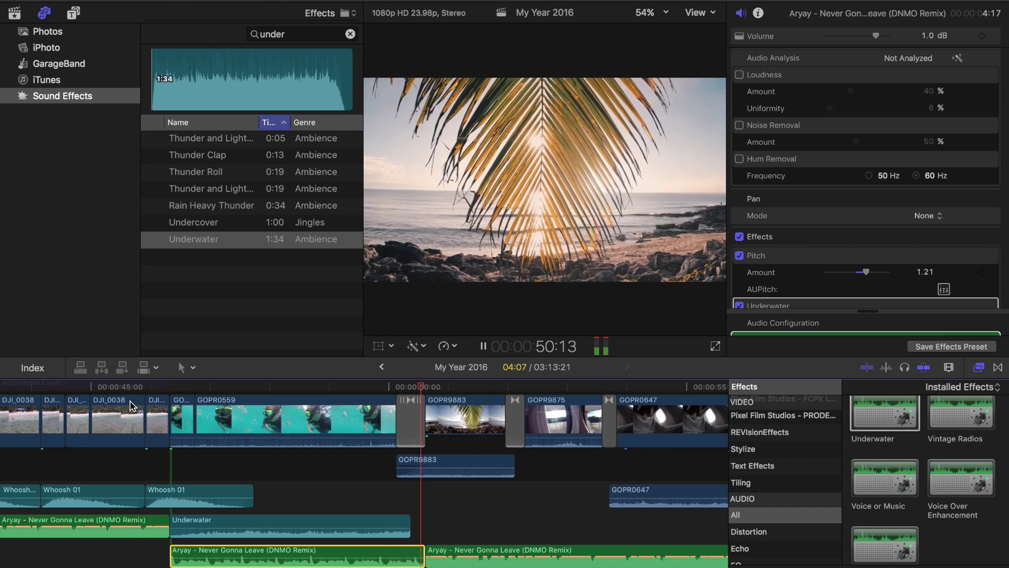
pyautogui.press('space')
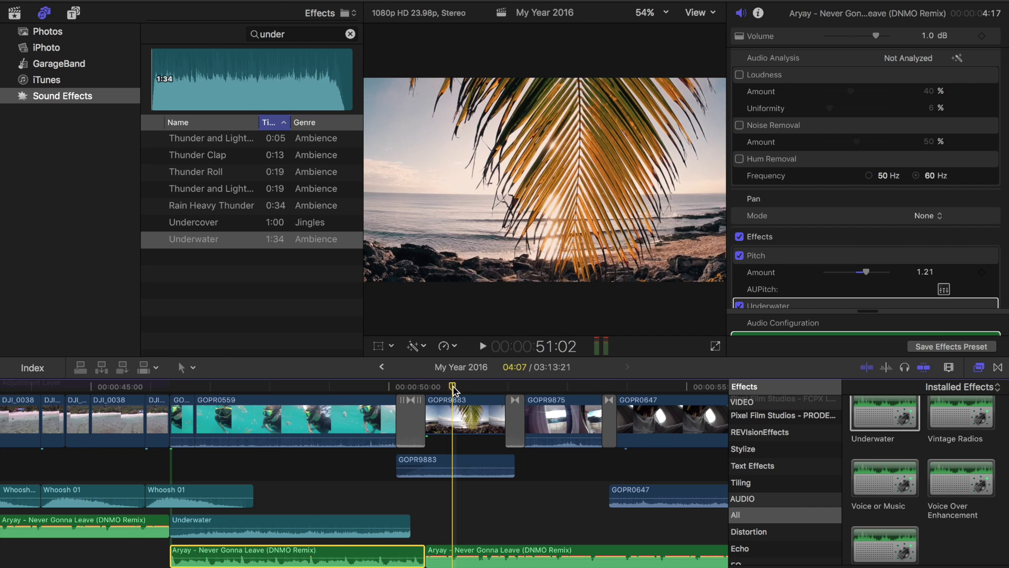
pyautogui.click(338, 412)
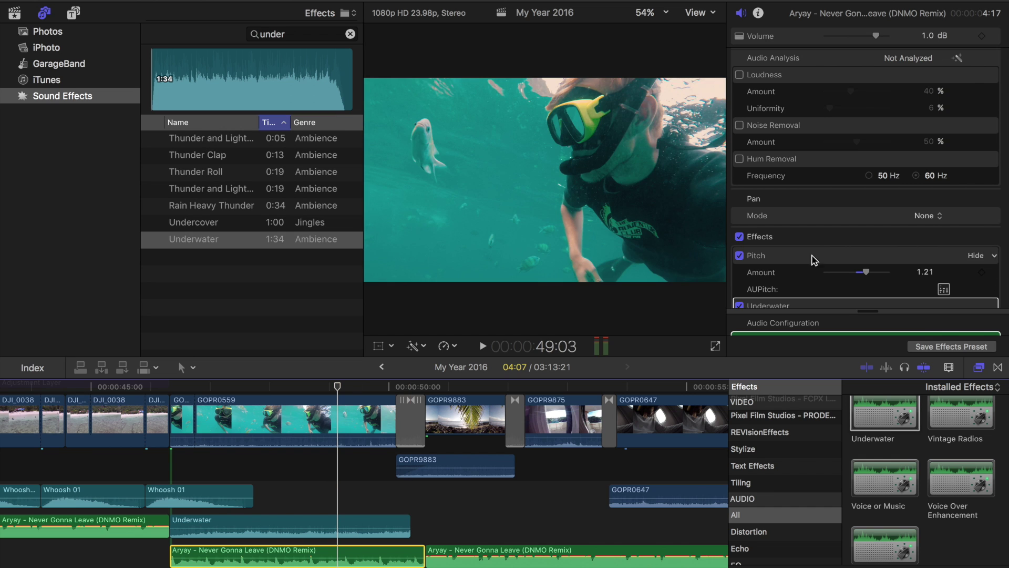
pyautogui.scroll(-3, 816, 258)
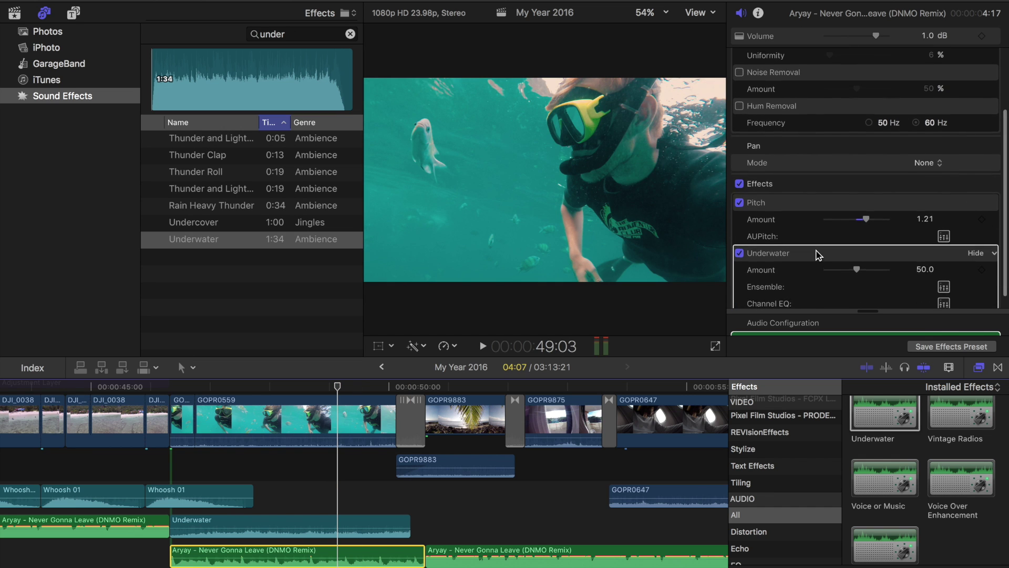
# Lower the Underwater effect's Amount from 50.0 to 30.0 and play the section back.
pyautogui.scroll(-1, 818, 255)
pyautogui.click(923, 257)
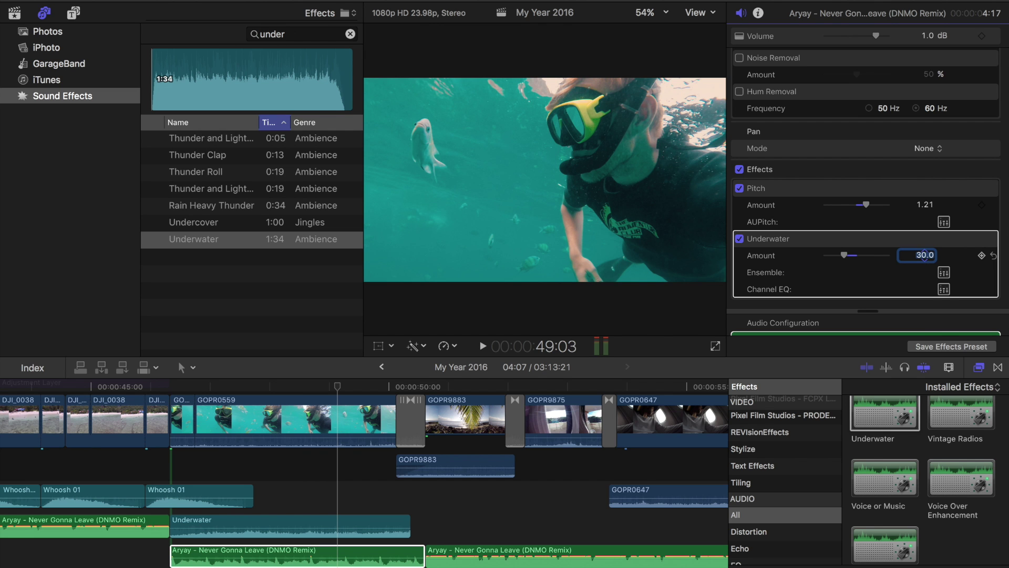
pyautogui.click(351, 375)
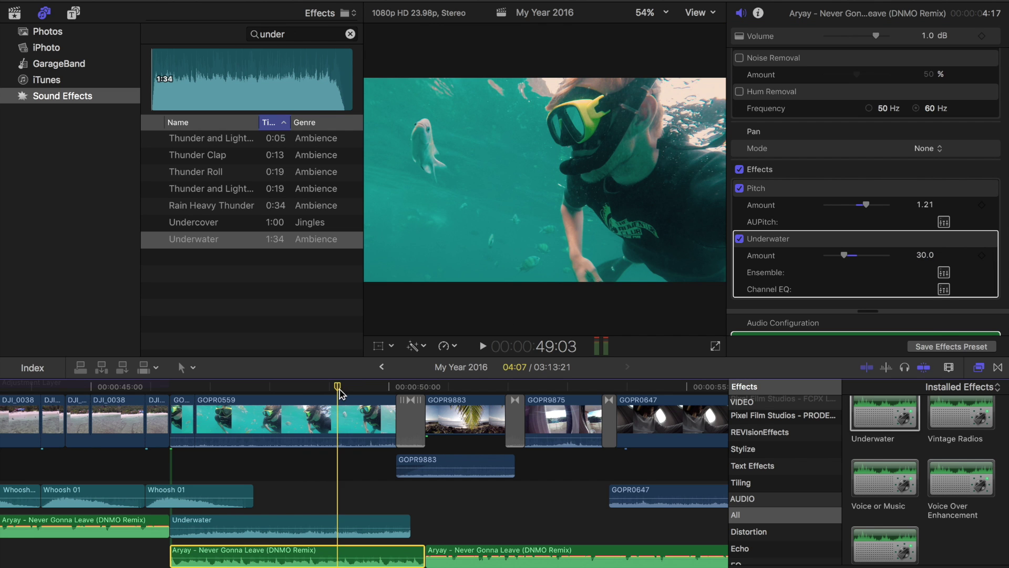
pyautogui.press('space')
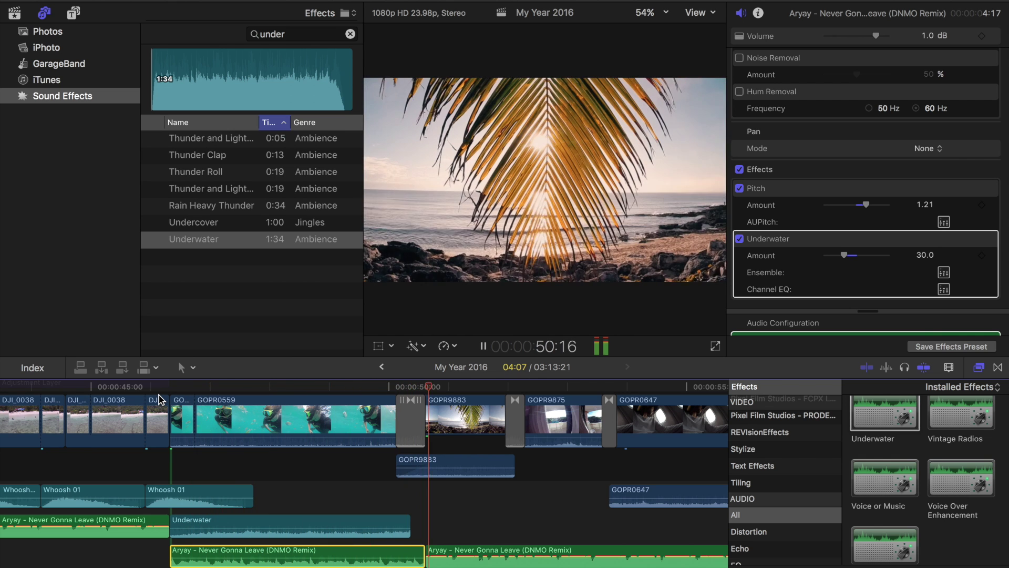
pyautogui.press('space')
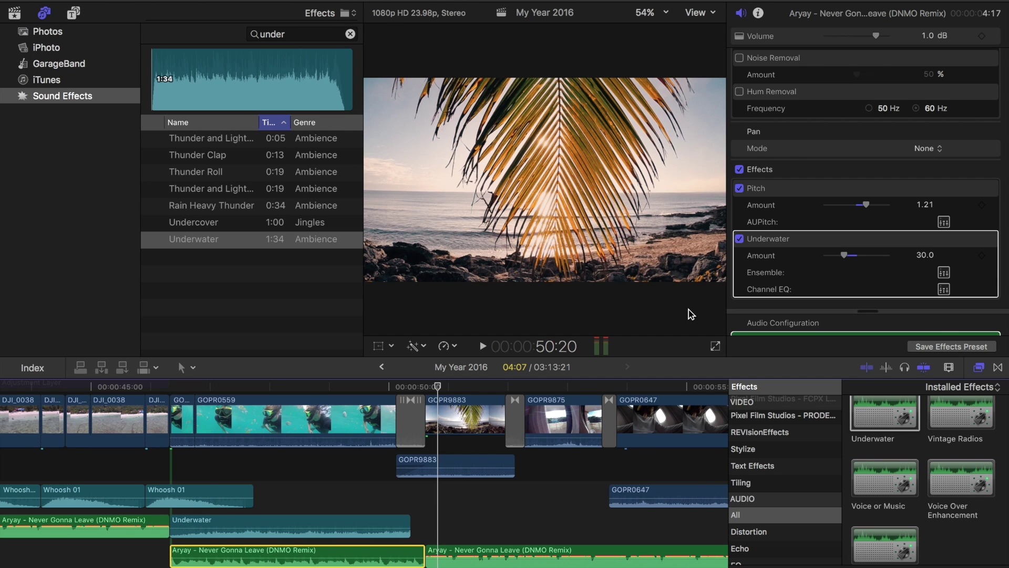
# Set Underwater Amount to 15.0, then add a Muffled effect (Muffled Clean) with Amount 15.0 to the music.
pyautogui.click(926, 256)
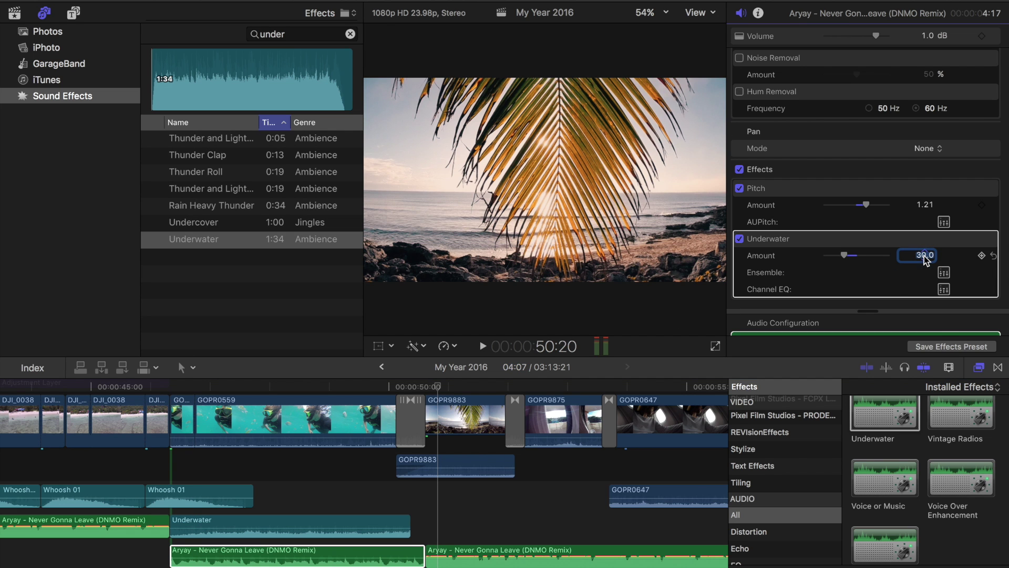
pyautogui.press('Return')
pyautogui.scroll(5, 889, 451)
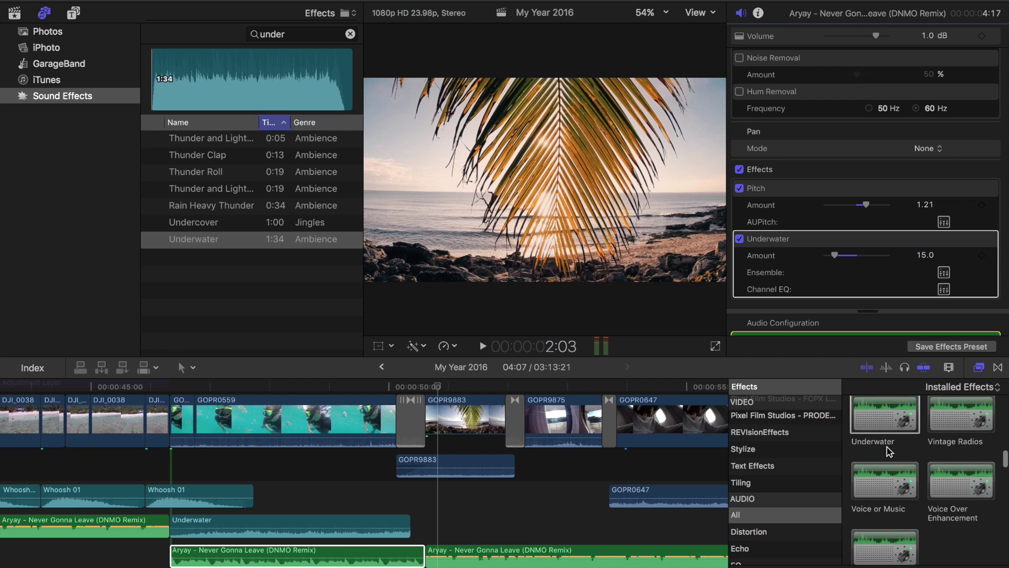
pyautogui.scroll(8, 888, 451)
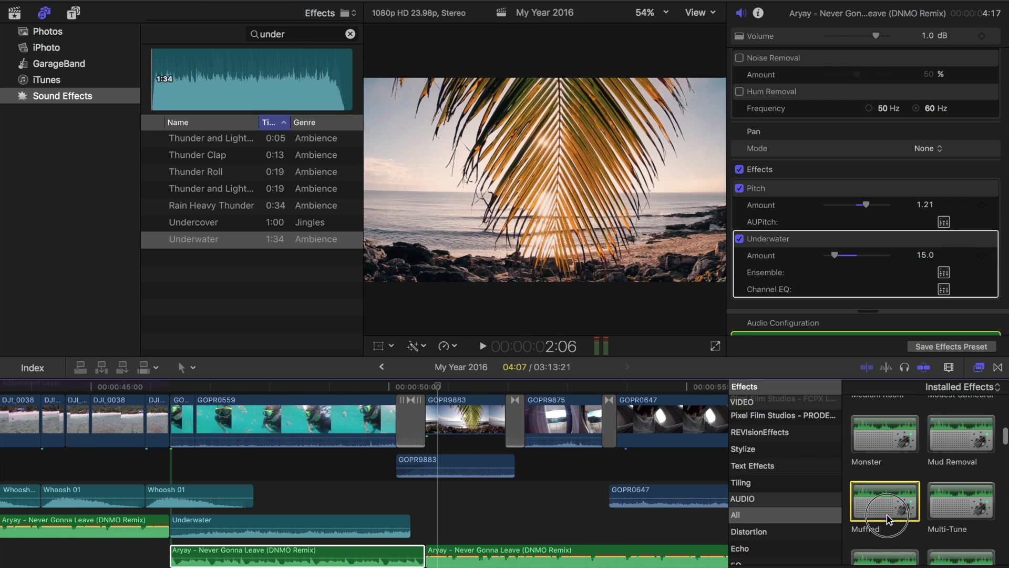
pyautogui.moveTo(894, 499); pyautogui.dragTo(406, 565)
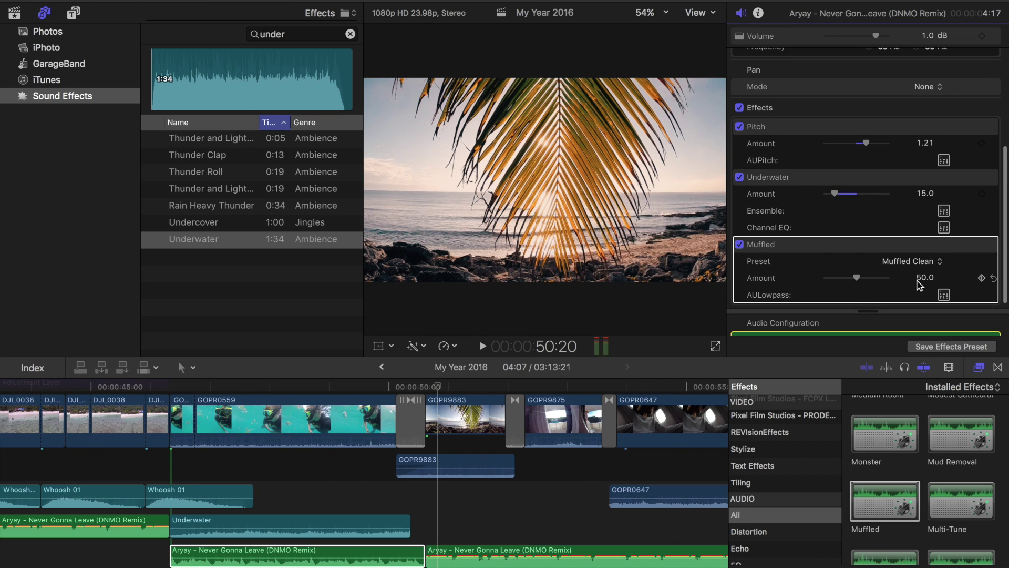
pyautogui.click(923, 279)
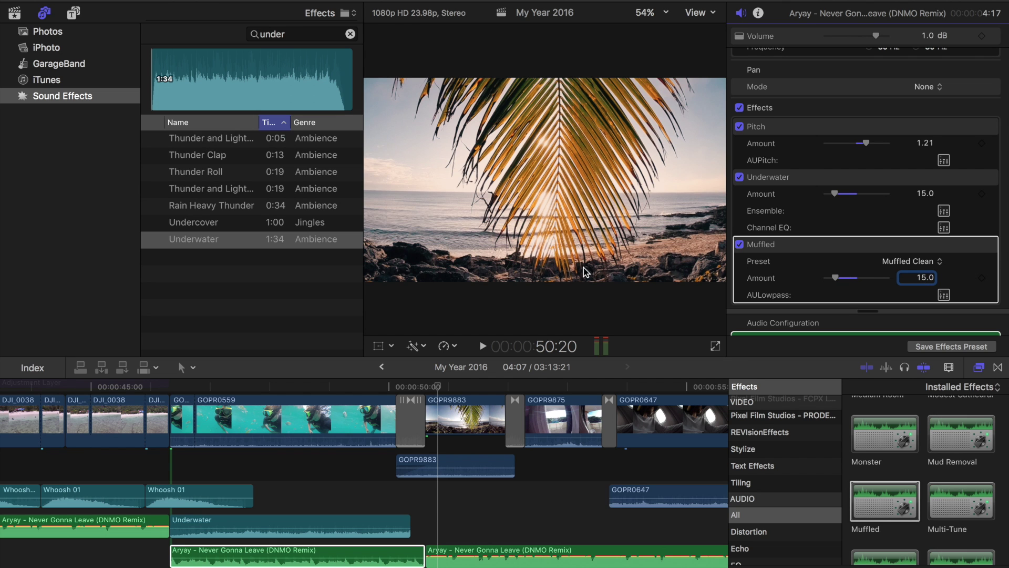
pyautogui.click(168, 418)
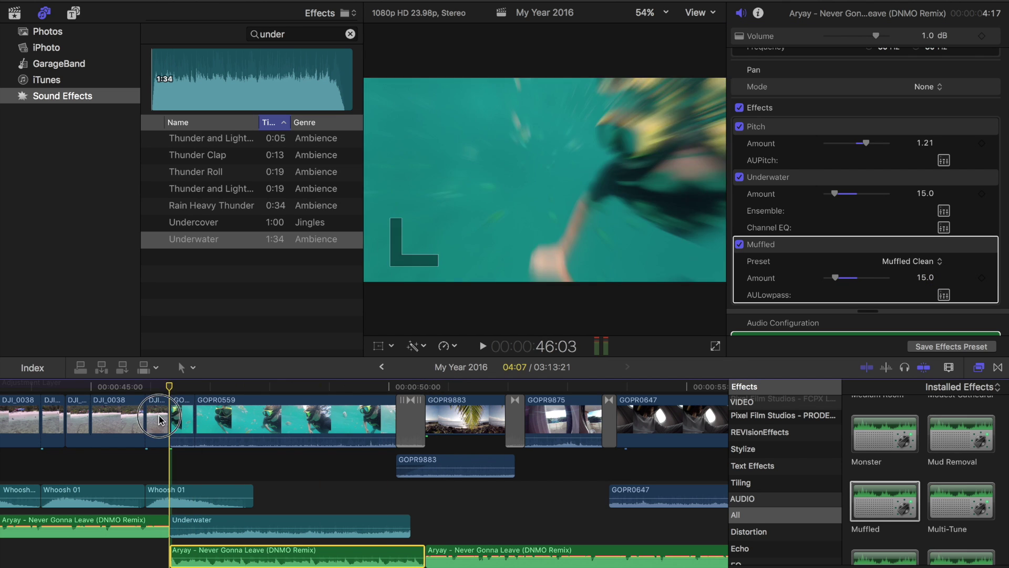
pyautogui.press('space')
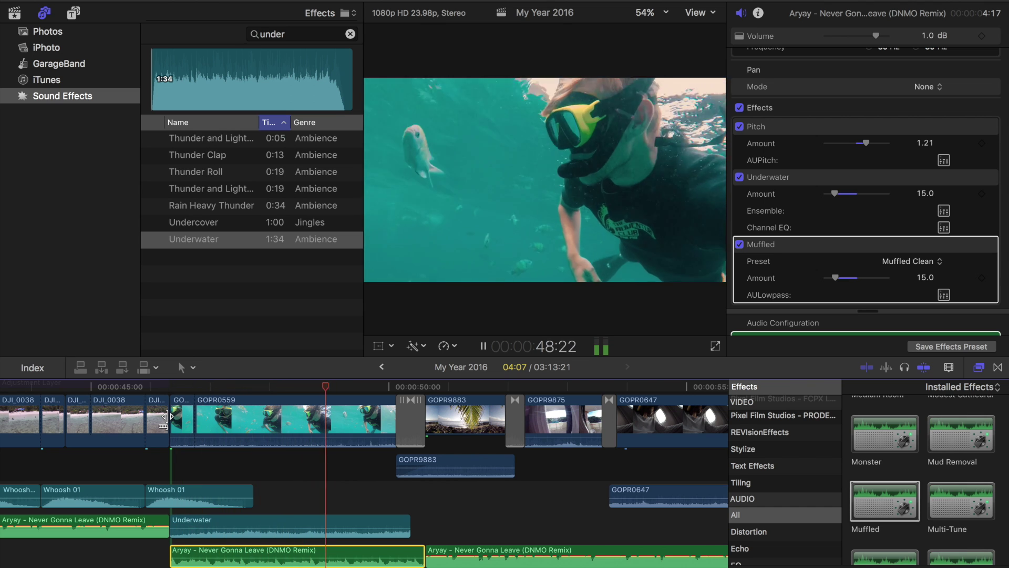
pyautogui.press('space')
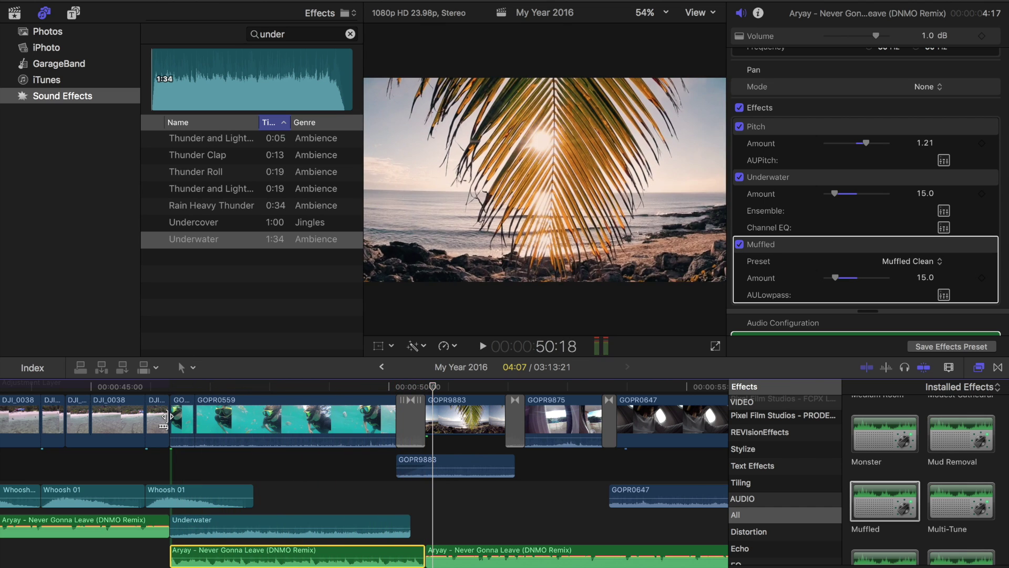
pyautogui.moveTo(431, 388); pyautogui.dragTo(319, 418)
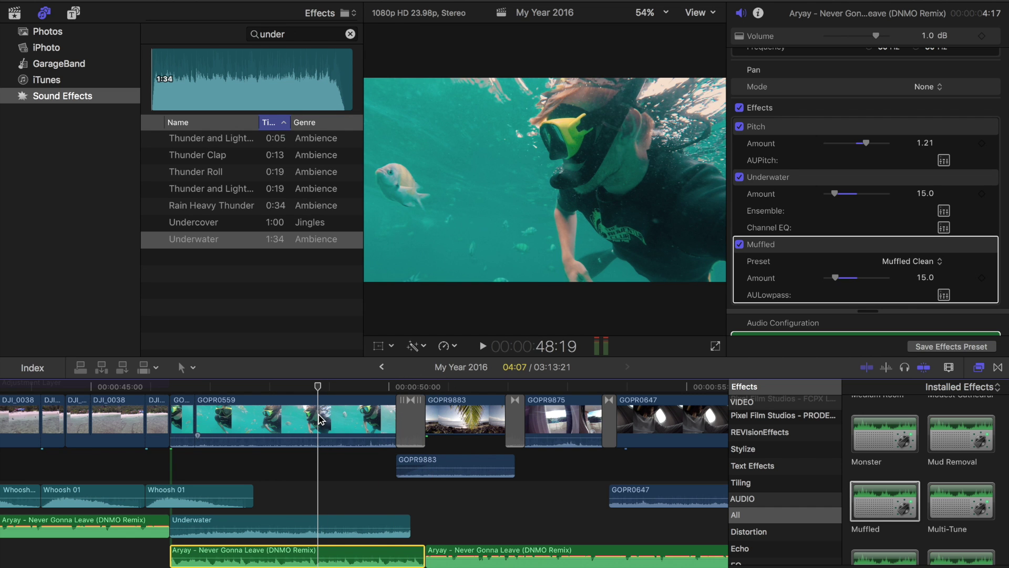